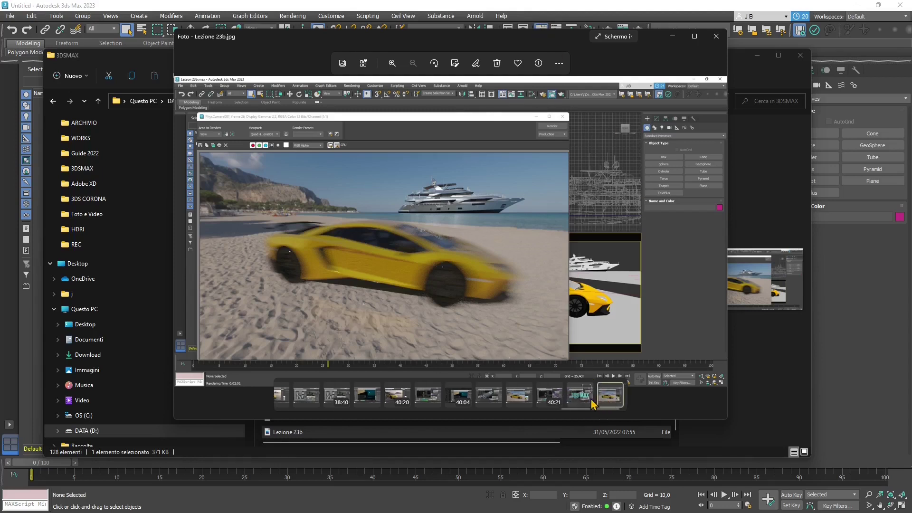
# Browse the screenshots of the earlier lessons, from Lezione 23b back to Lesson 16c
pyautogui.click(584, 401)
pyautogui.click(519, 398)
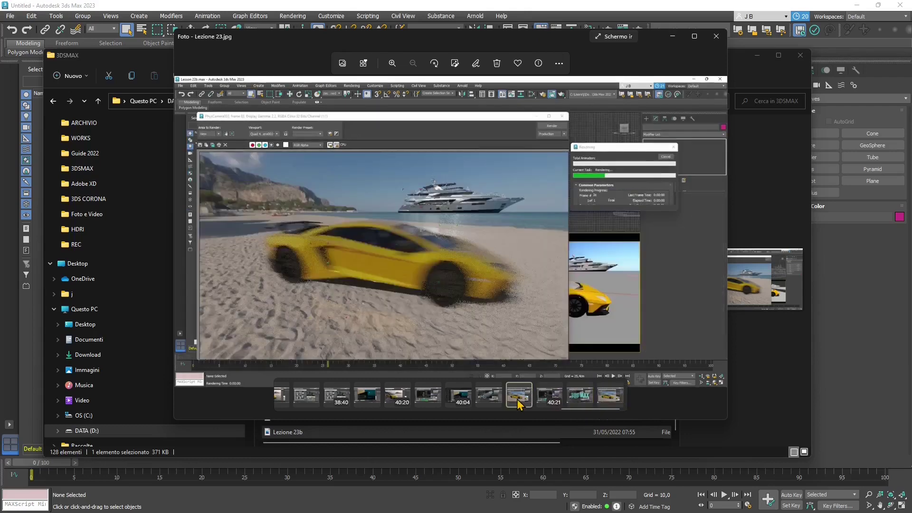
pyautogui.click(490, 399)
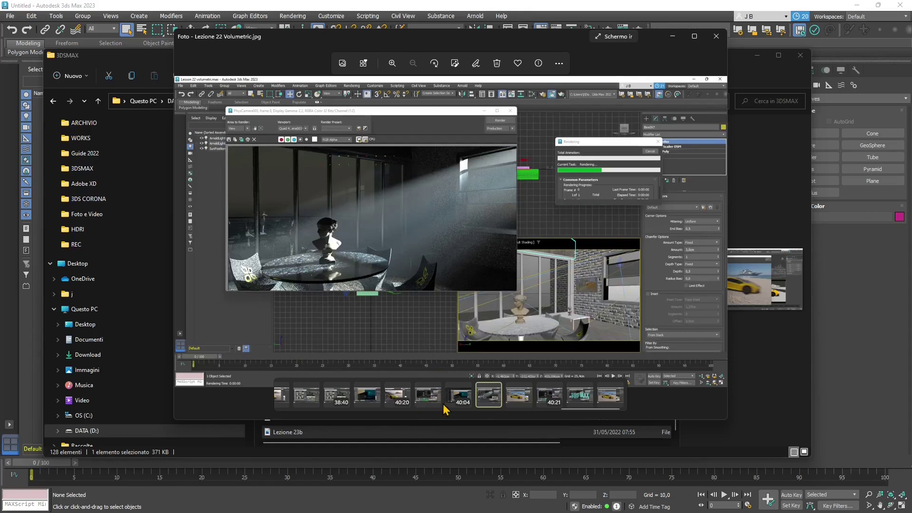
pyautogui.click(427, 402)
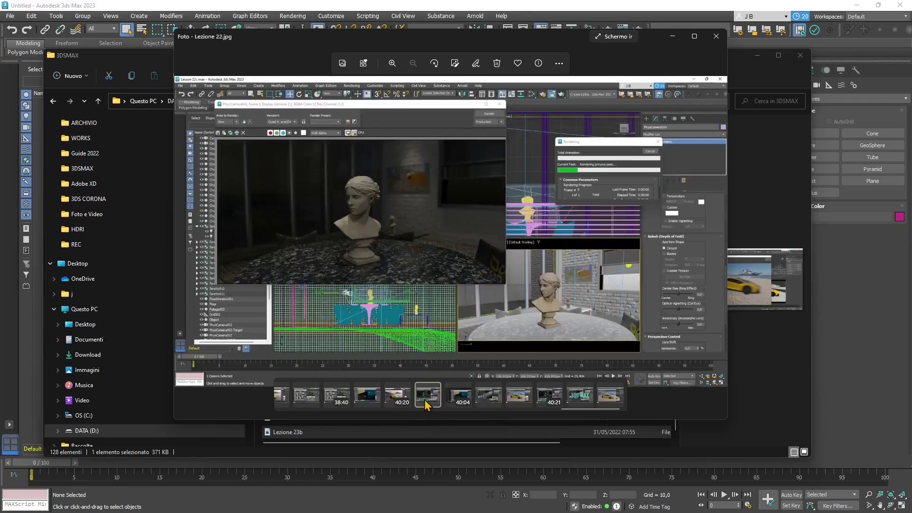
pyautogui.click(371, 403)
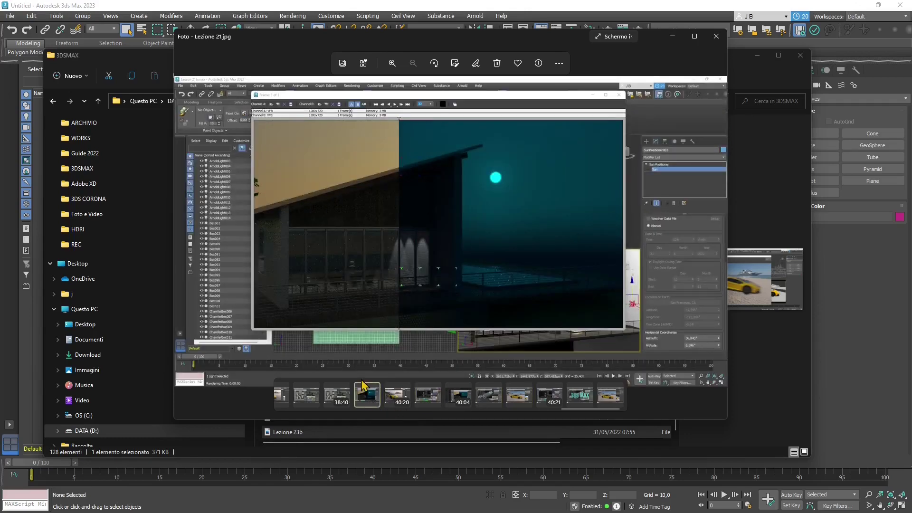
pyautogui.click(283, 405)
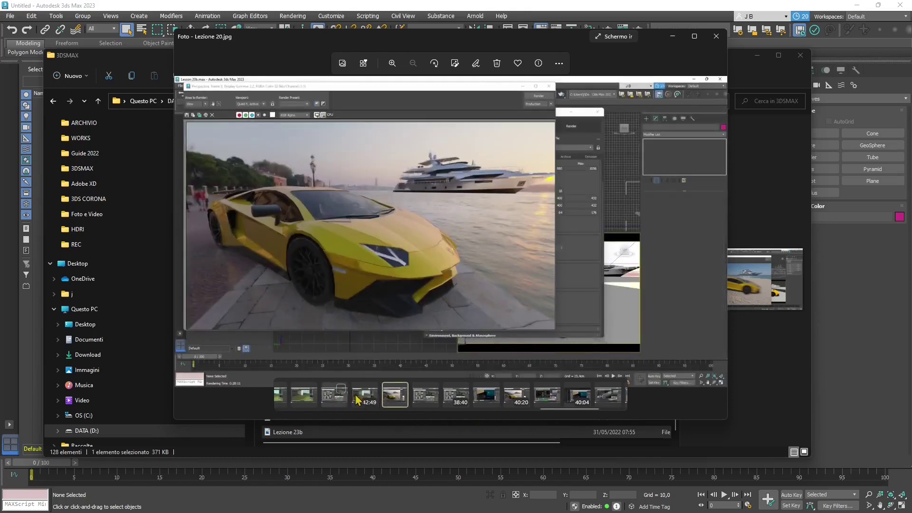
pyautogui.click(338, 400)
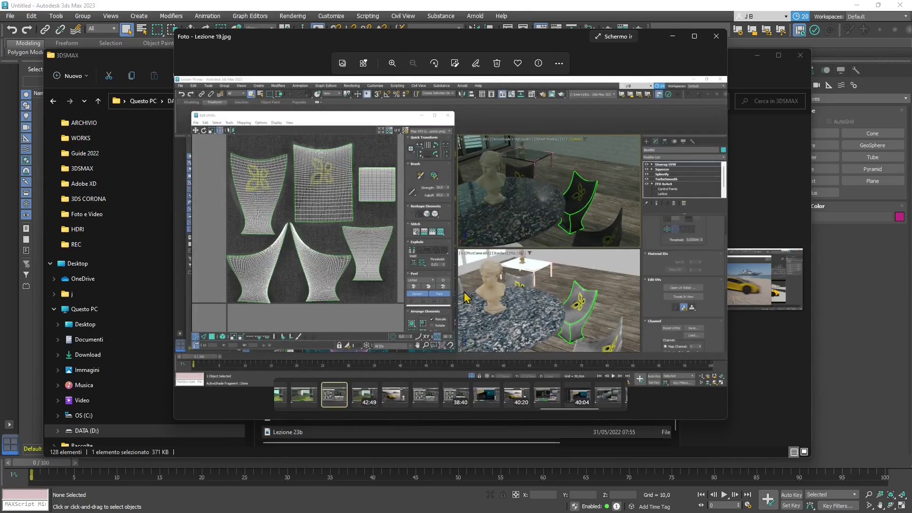
pyautogui.click(403, 402)
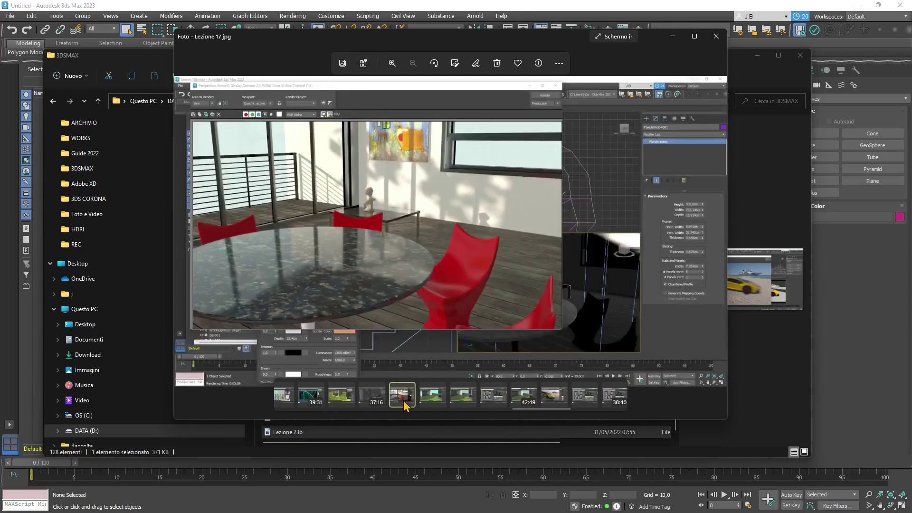
pyautogui.click(338, 403)
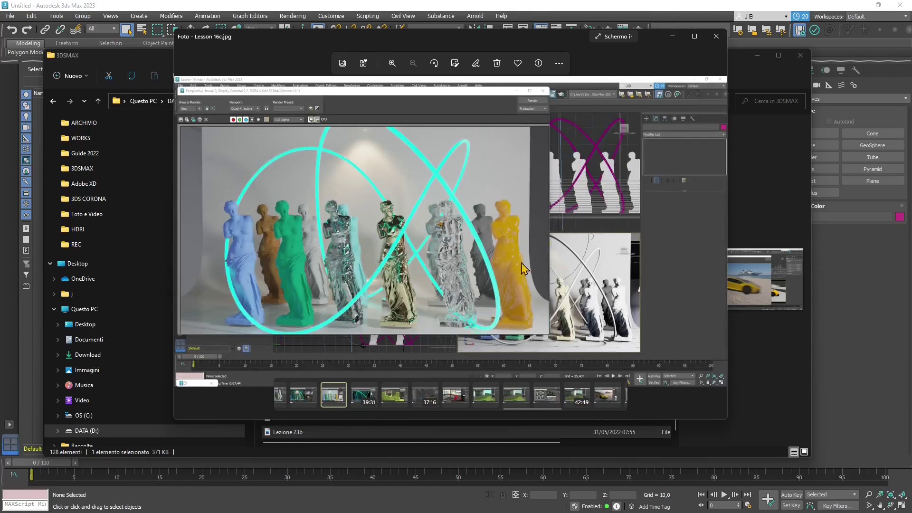
# Close the image viewer, minimize the 3DSMAX folder window and dismiss the Security Messages in 3ds Max
pyautogui.click(717, 36)
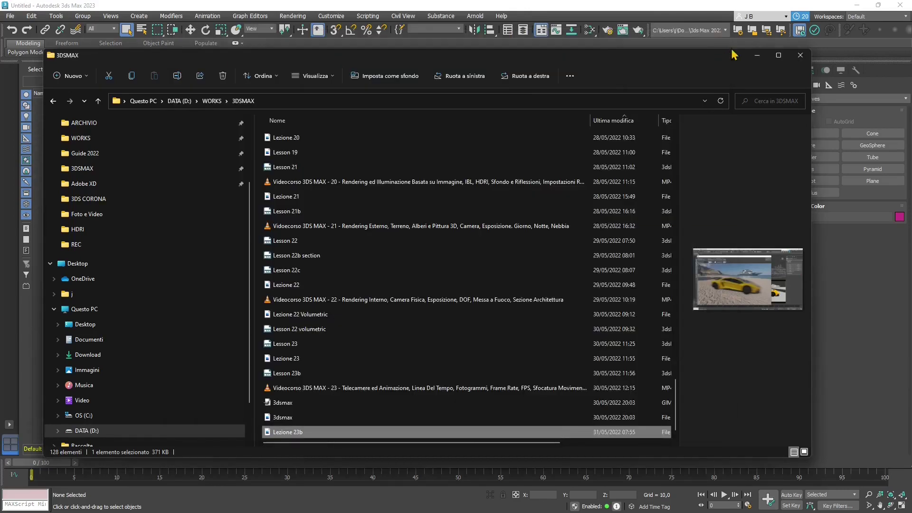
pyautogui.click(757, 55)
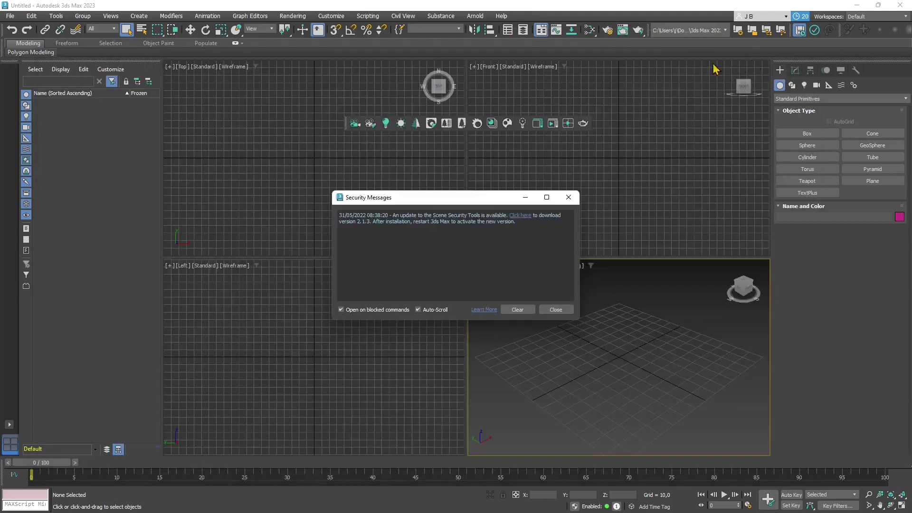
pyautogui.click(568, 197)
# Open the recently used scene Lesson 23.max
pyautogui.click(10, 15)
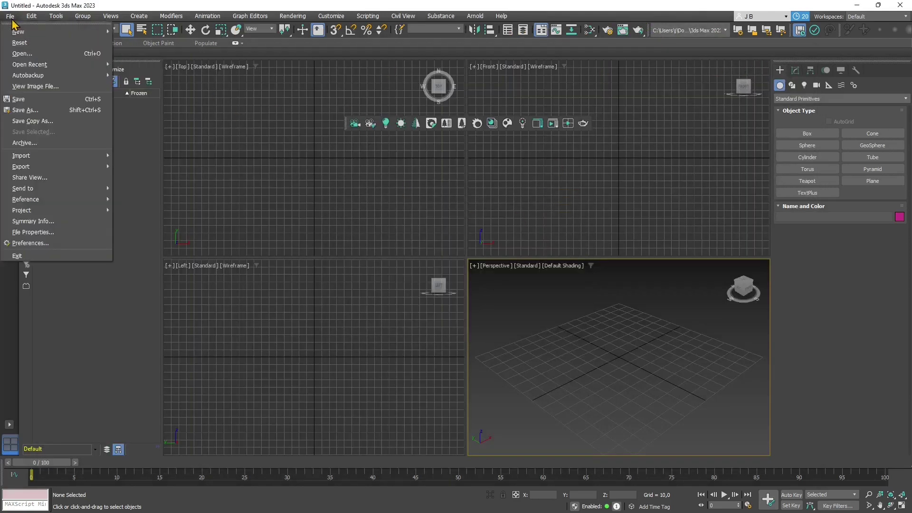
pyautogui.moveTo(51, 64)
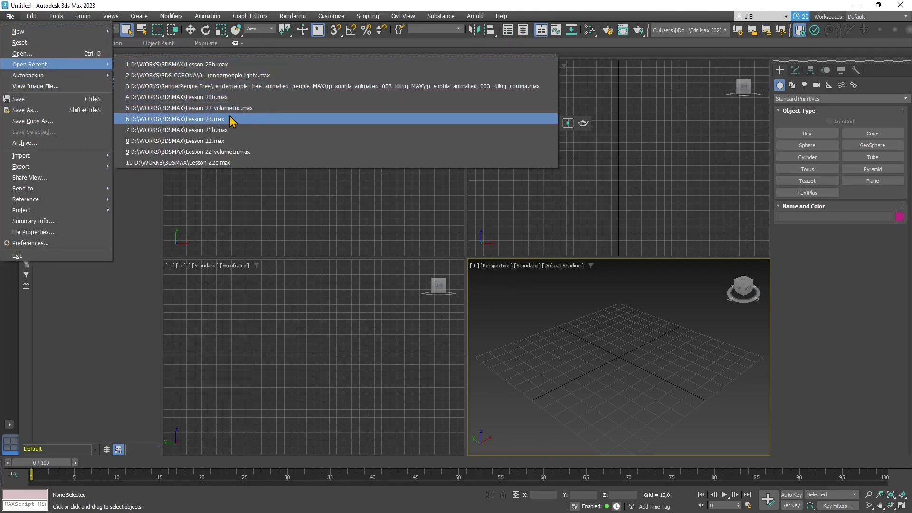
pyautogui.click(190, 119)
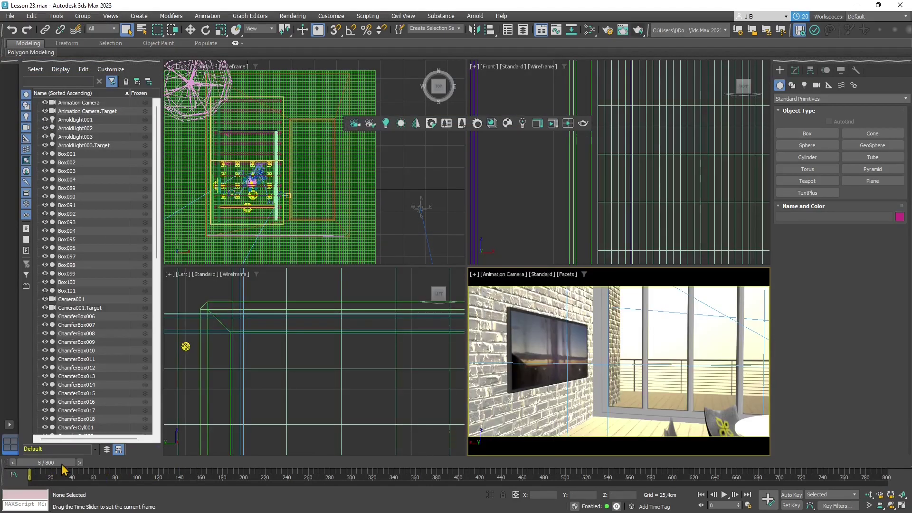
# Scrub the camera animation through the timeline to frame 800
pyautogui.moveTo(123, 468); pyautogui.dragTo(417, 483)
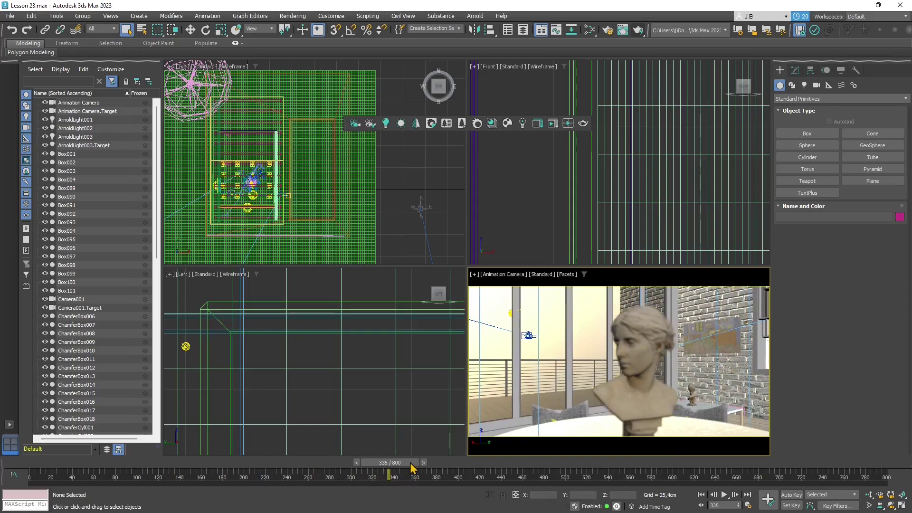
pyautogui.moveTo(392, 476); pyautogui.dragTo(887, 473)
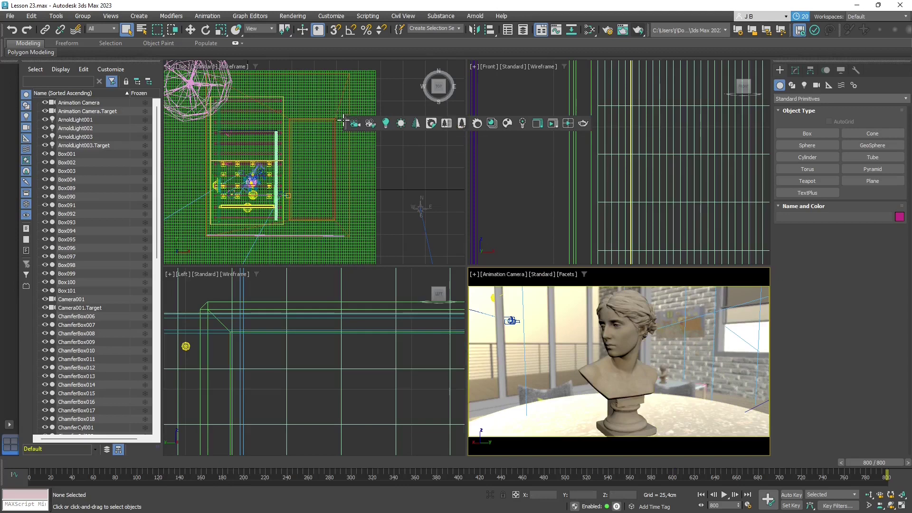
pyautogui.click(482, 168)
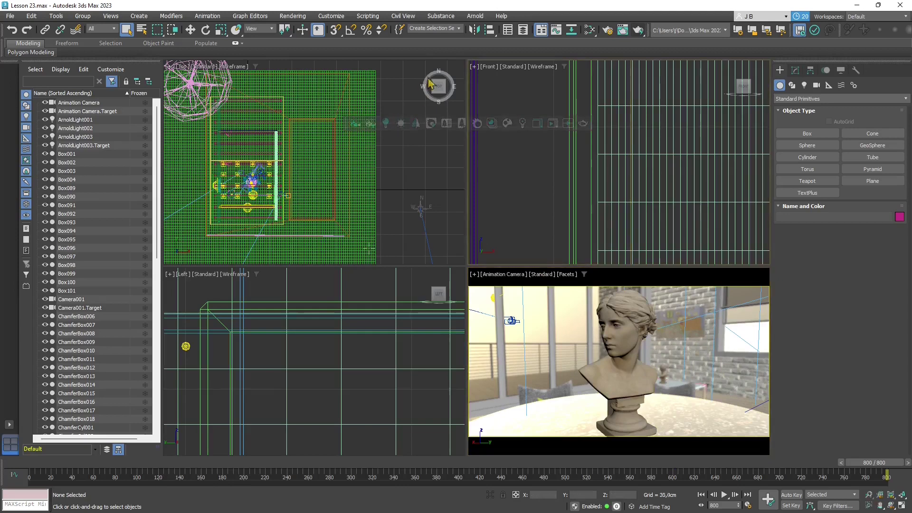
# Switch the Animation Camera viewport to Perspective and look at the house from outside
pyautogui.click(502, 275)
pyautogui.moveTo(508, 285)
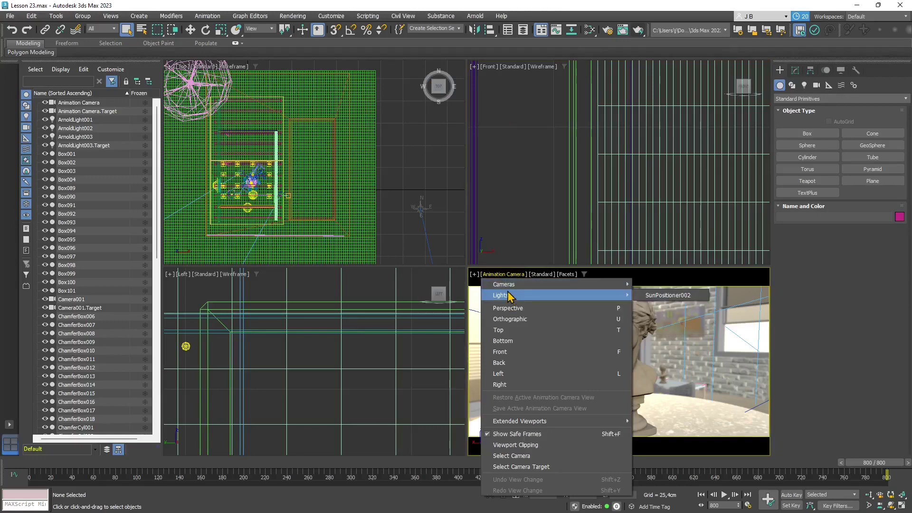
pyautogui.click(508, 308)
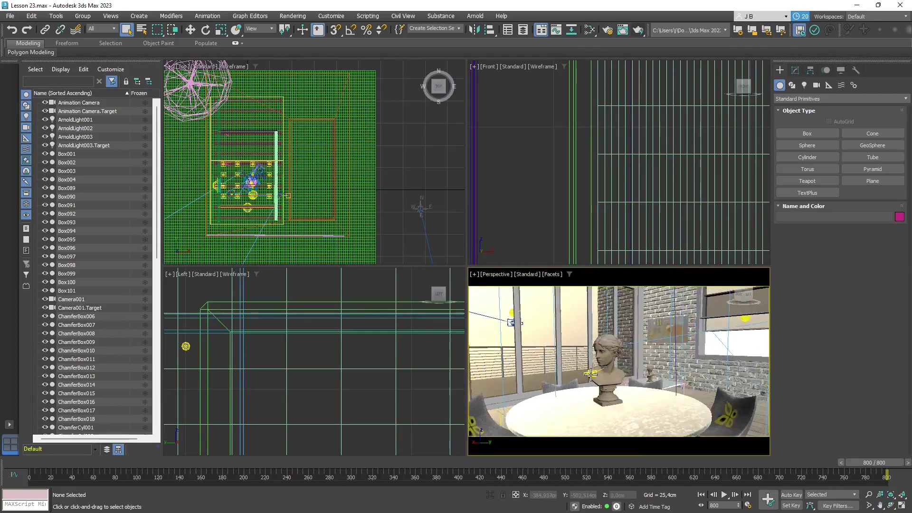
pyautogui.scroll(-10, 591, 374)
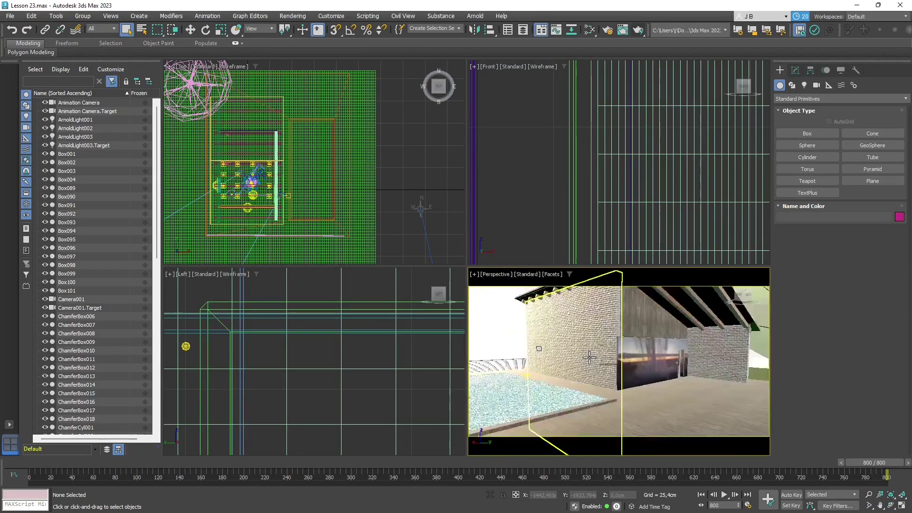
pyautogui.scroll(-5, 589, 357)
pyautogui.keyDown('alt'); pyautogui.moveTo(590, 361); pyautogui.dragTo(666, 376, button='middle'); pyautogui.keyUp('alt')
pyautogui.press('super')
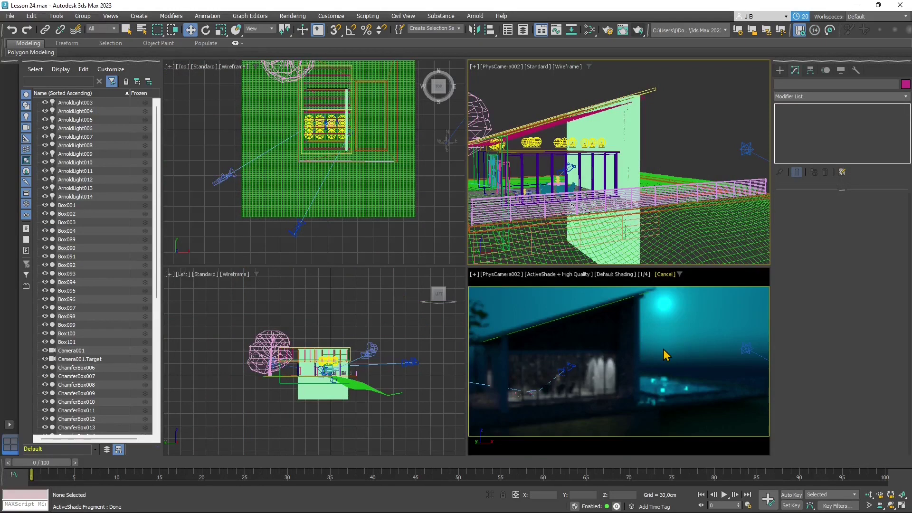
# Set the shaded PhysCamera002 viewport to Standard quality and turn off its ActiveShade rendering
pyautogui.click(648, 276)
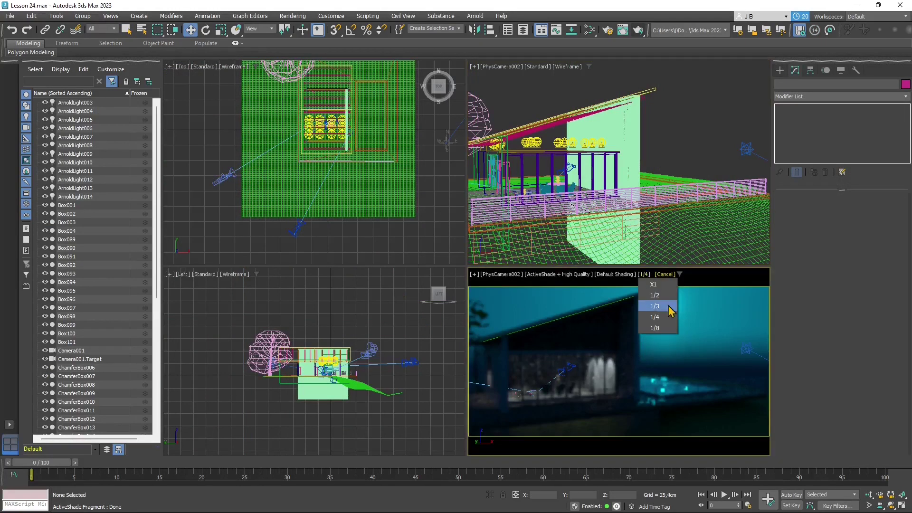
pyautogui.click(613, 278)
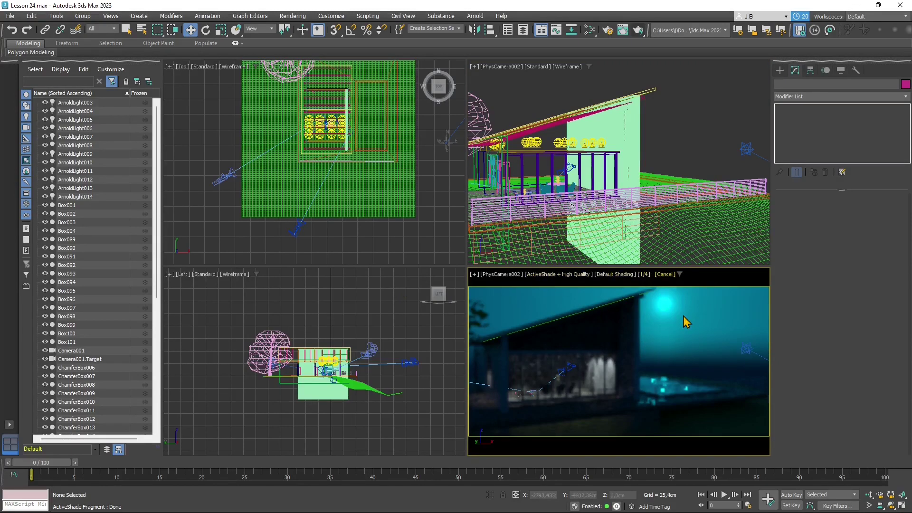
pyautogui.click(575, 275)
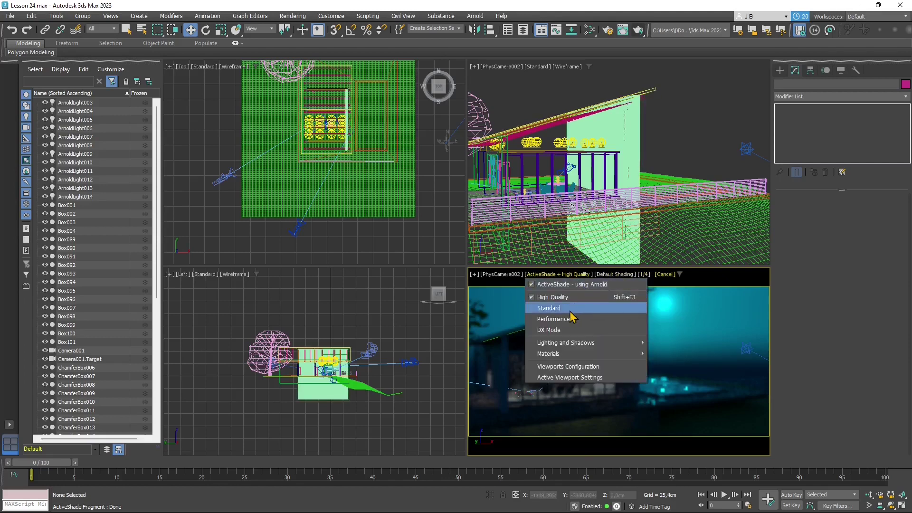
pyautogui.click(570, 309)
pyautogui.click(561, 274)
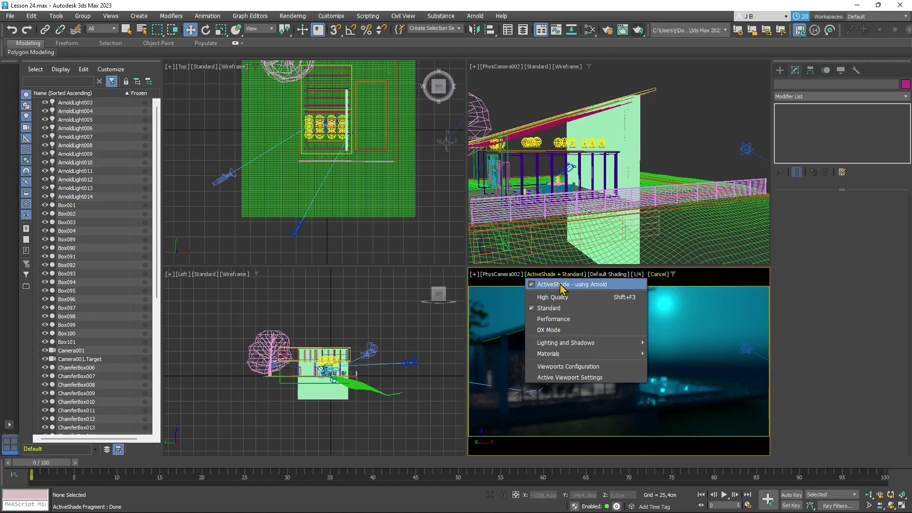
pyautogui.click(534, 285)
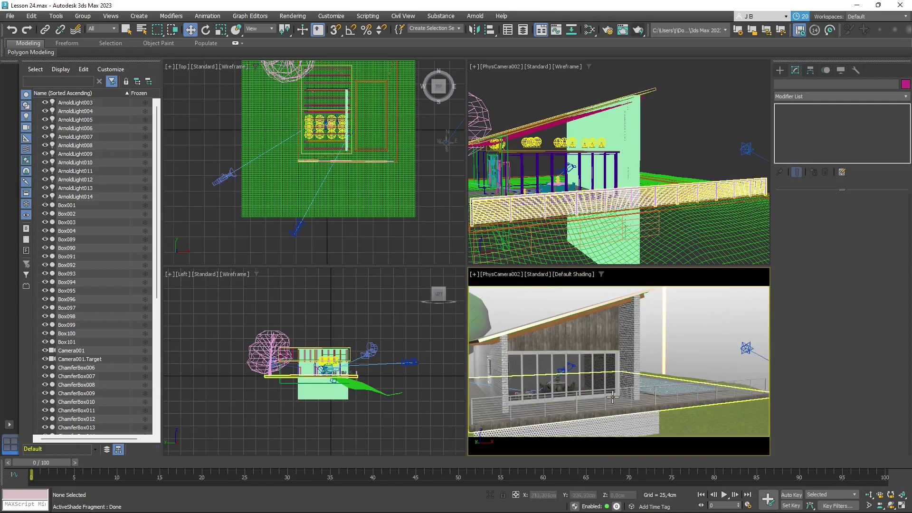
# Switch the shaded PhysCamera002 viewport to a Perspective view looking down on the house and pool
pyautogui.click(490, 275)
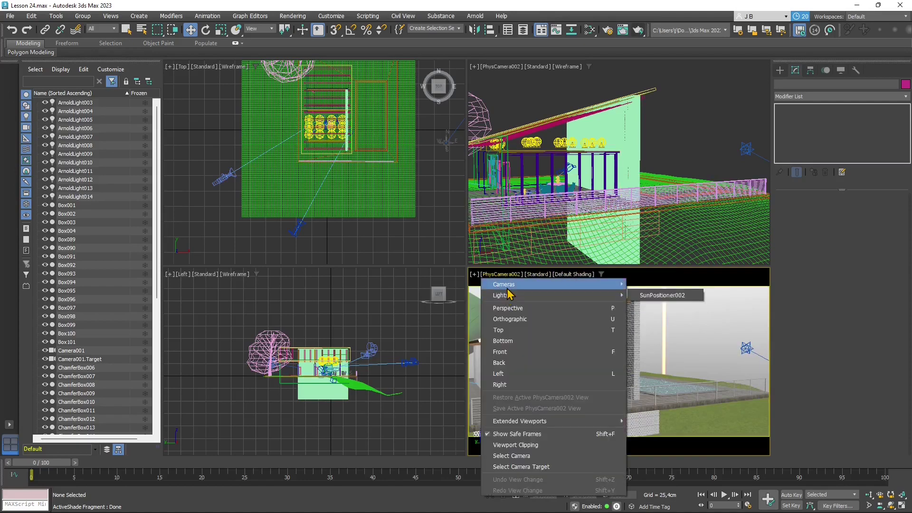
pyautogui.click(509, 308)
pyautogui.keyDown('alt'); pyautogui.moveTo(613, 373); pyautogui.dragTo(494, 323, button='middle'); pyautogui.keyUp('alt')
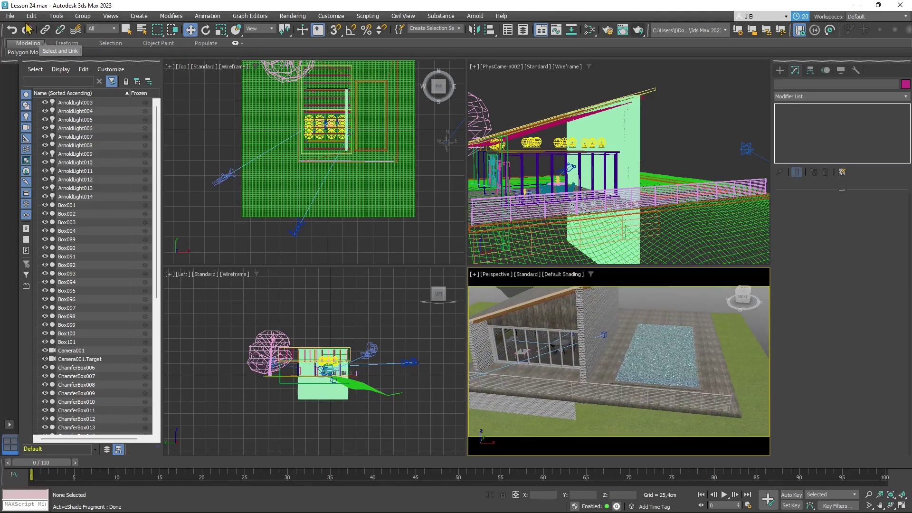
# Show the Populate tools and set the width for new crowd flows to 300
pyautogui.click(65, 45)
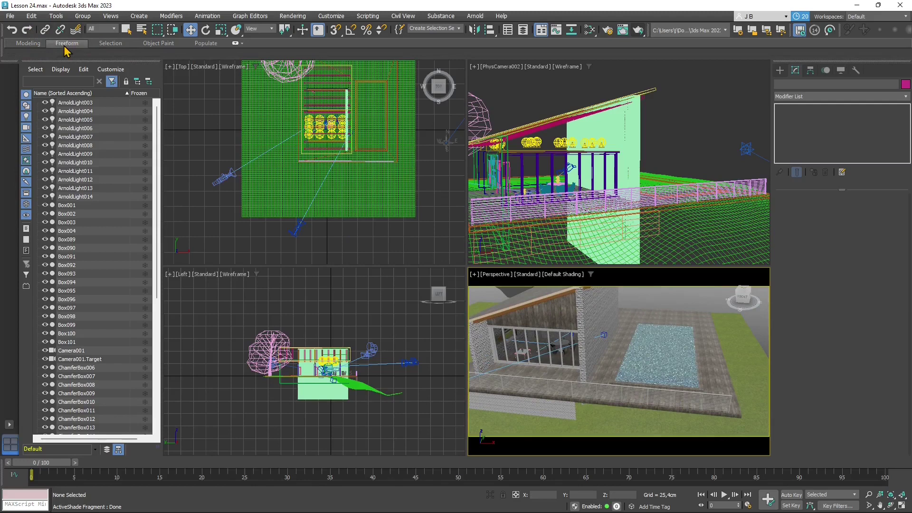
pyautogui.click(101, 44)
pyautogui.click(148, 44)
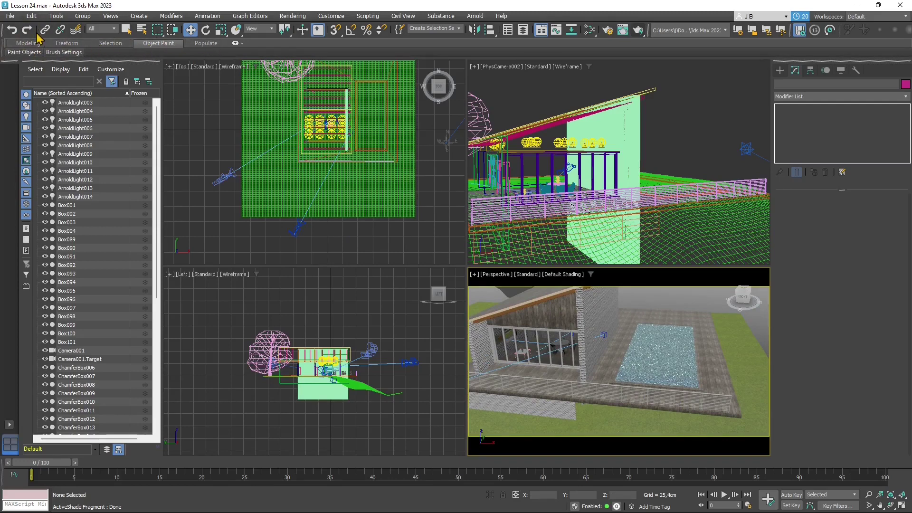
pyautogui.click(209, 45)
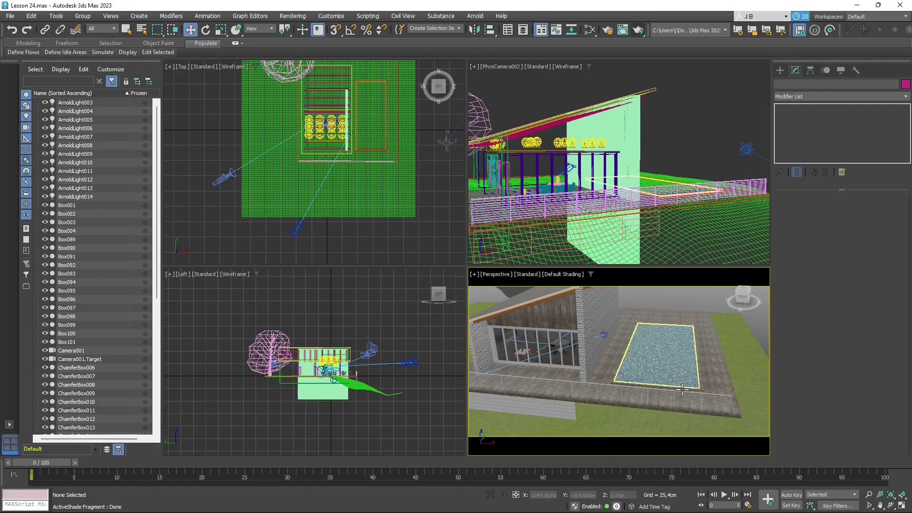
pyautogui.keyDown('alt'); pyautogui.moveTo(599, 366); pyautogui.dragTo(572, 392, button='middle'); pyautogui.keyUp('alt')
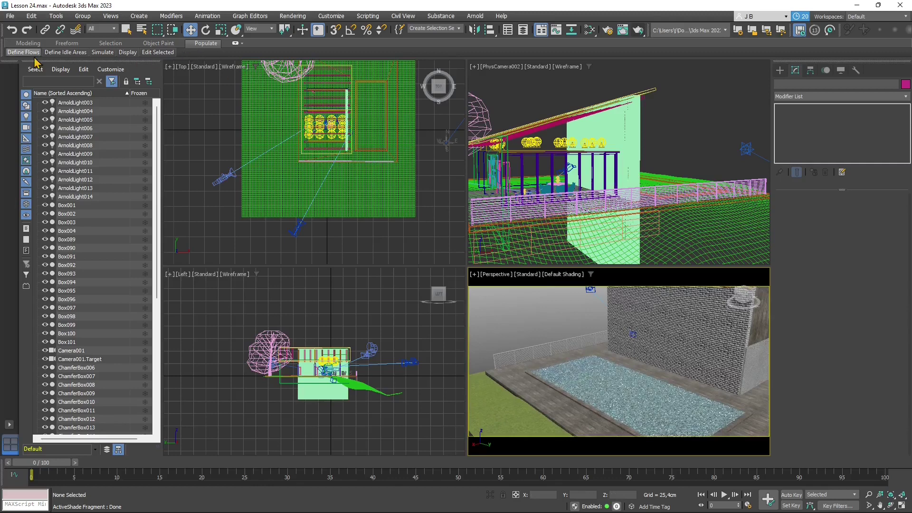
pyautogui.moveTo(34, 57)
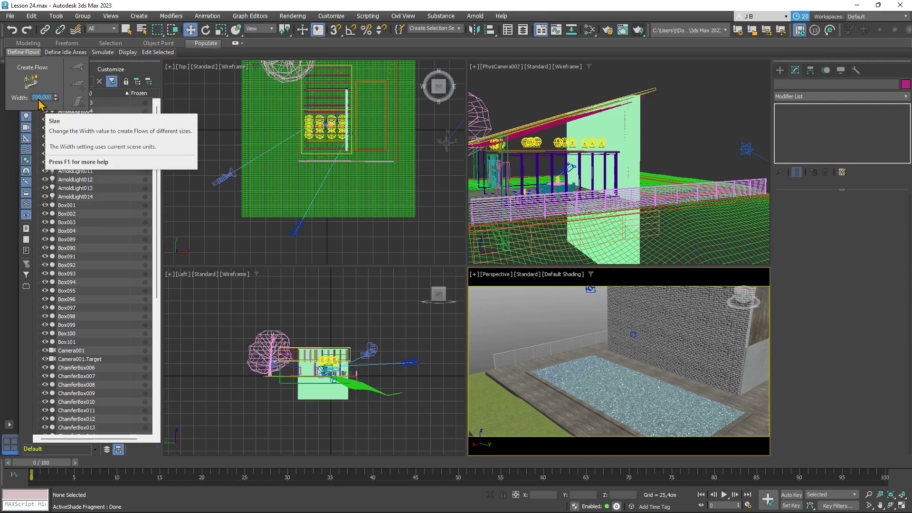
pyautogui.press('Return')
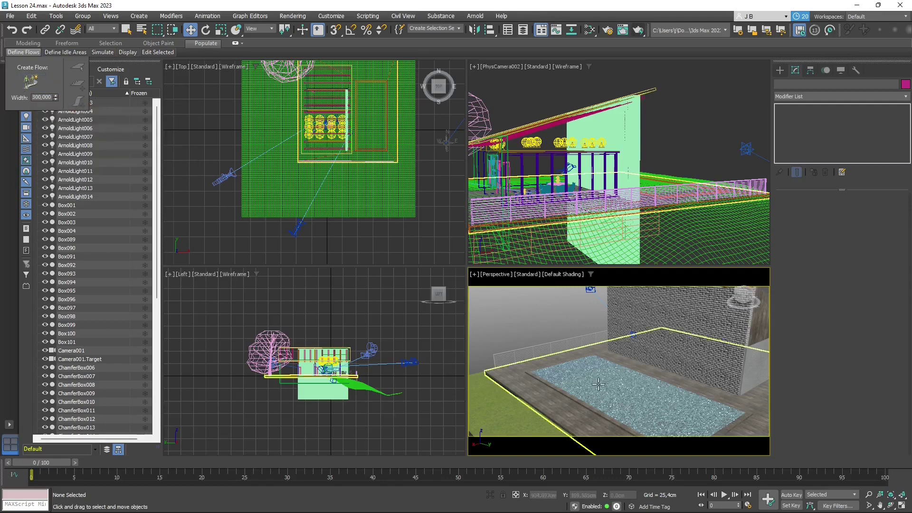
# Start a new crowd flow in the Top view with its first point on the paving just above the pool
pyautogui.scroll(-3, 299, 176)
pyautogui.scroll(3, 319, 143)
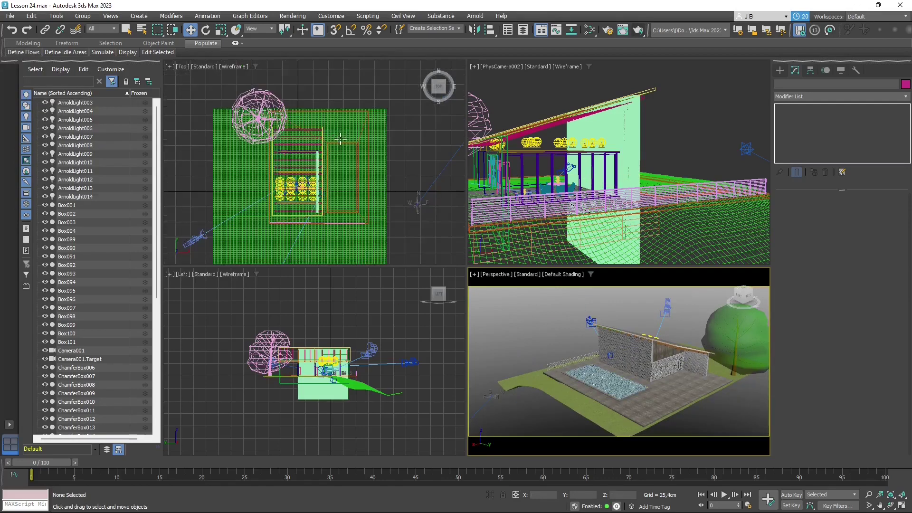
pyautogui.scroll(2, 357, 132)
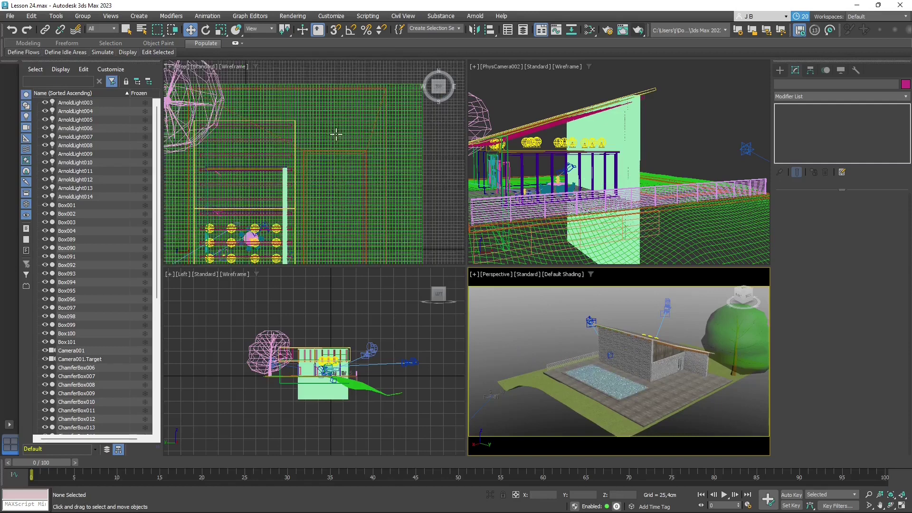
pyautogui.scroll(2, 337, 134)
pyautogui.click(227, 137)
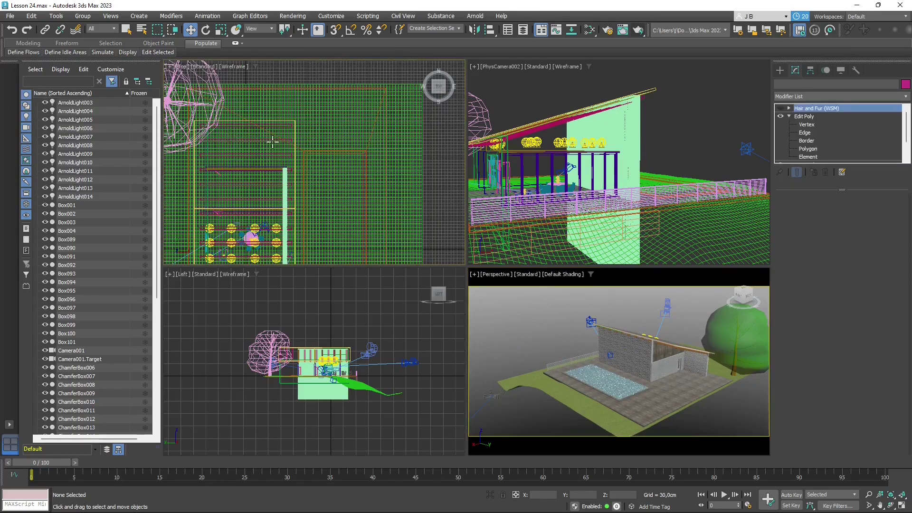
pyautogui.click(306, 80)
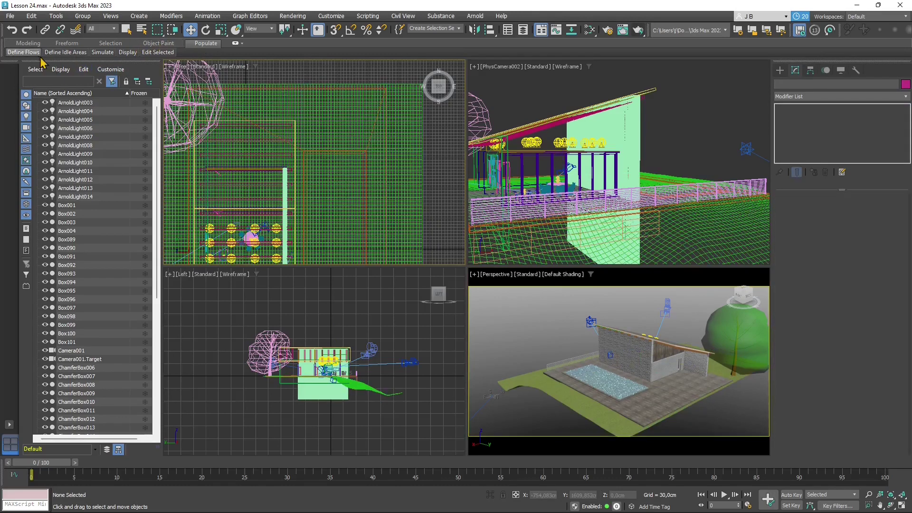
pyautogui.click(22, 52)
pyautogui.click(30, 81)
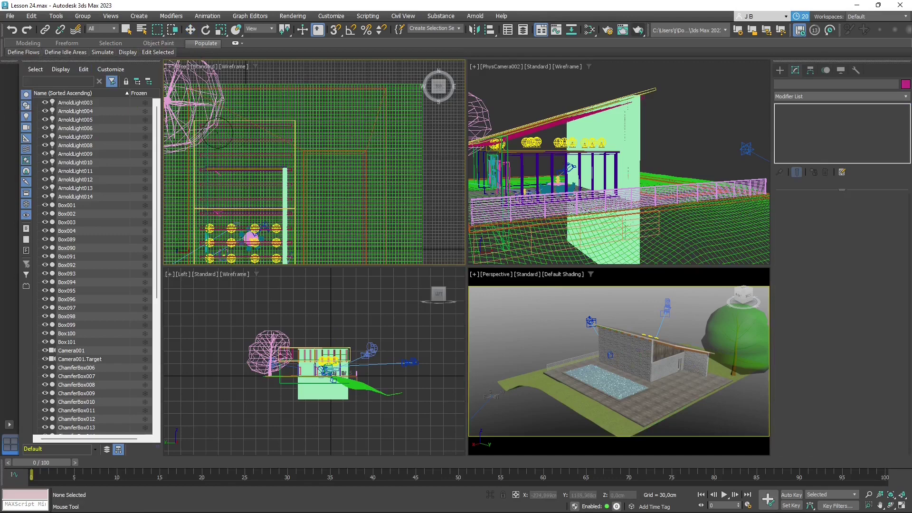
pyautogui.click(333, 129)
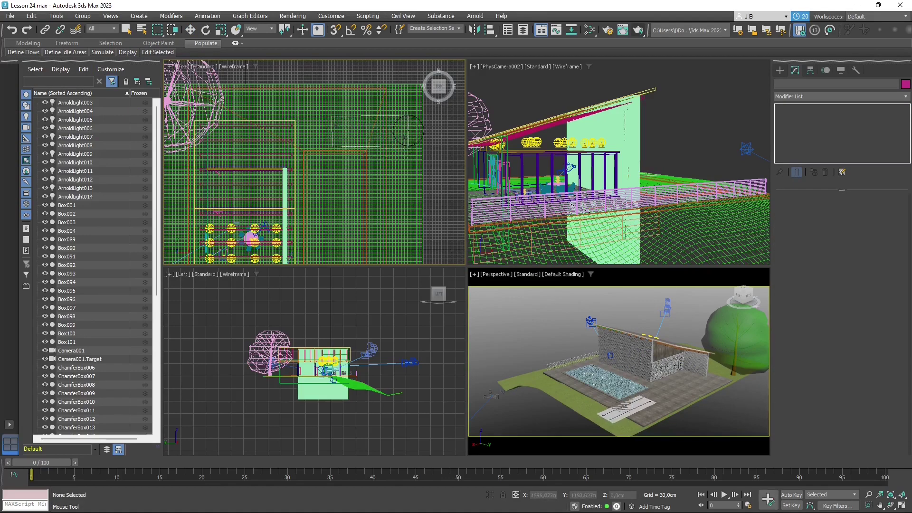
# Extend the crowd flow down the pool's outer side and back toward the house, and end the flow
pyautogui.scroll(-4, 406, 102)
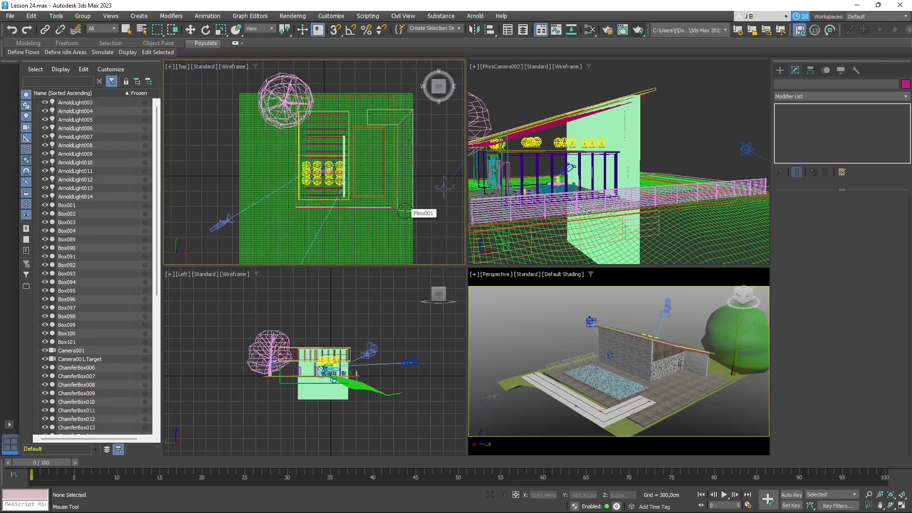
pyautogui.scroll(2, 413, 210)
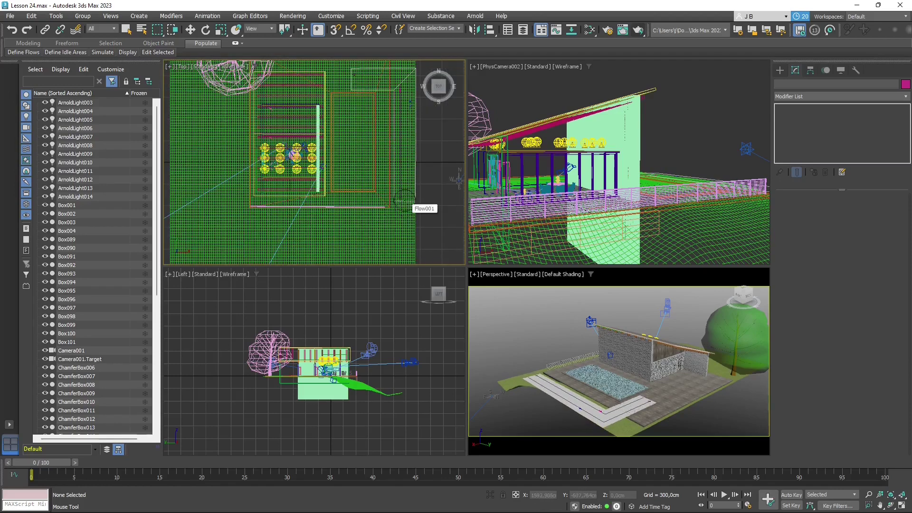
pyautogui.moveTo(405, 206); pyautogui.dragTo(343, 194)
pyautogui.scroll(2, 343, 195)
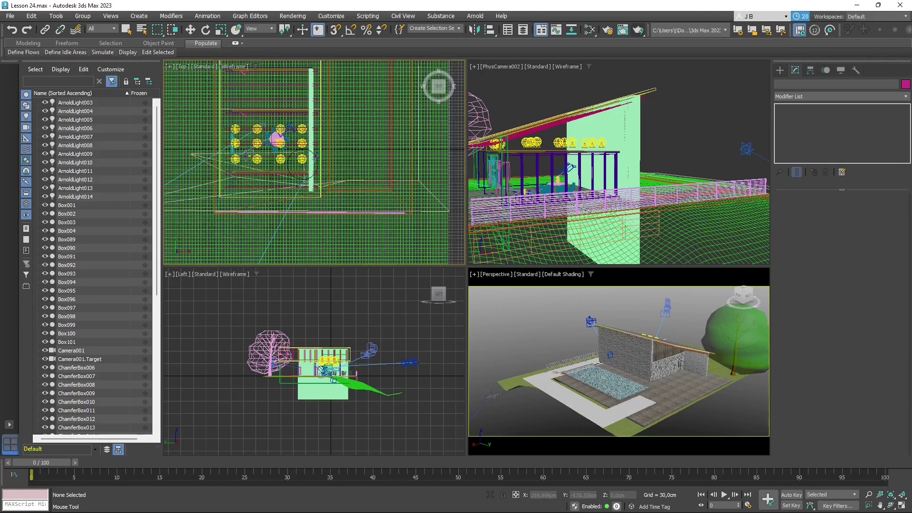
pyautogui.scroll(-2, 358, 194)
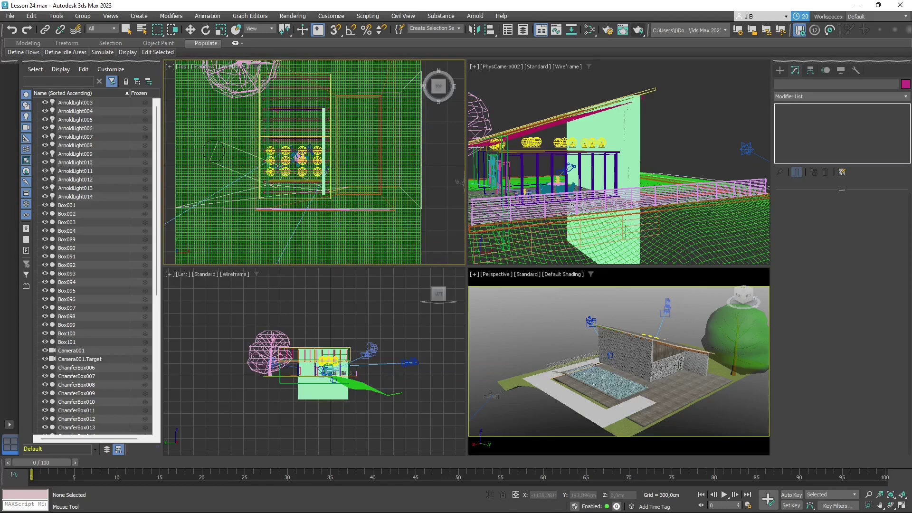
pyautogui.click(219, 151)
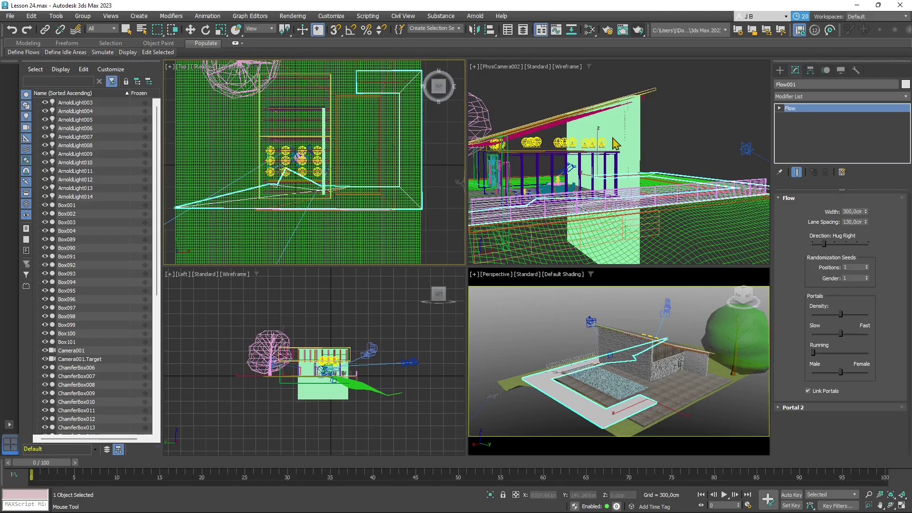
# Edit the crowd flow at Flow Points level and isolate it from the rest of the scene
pyautogui.click(780, 109)
pyautogui.click(803, 117)
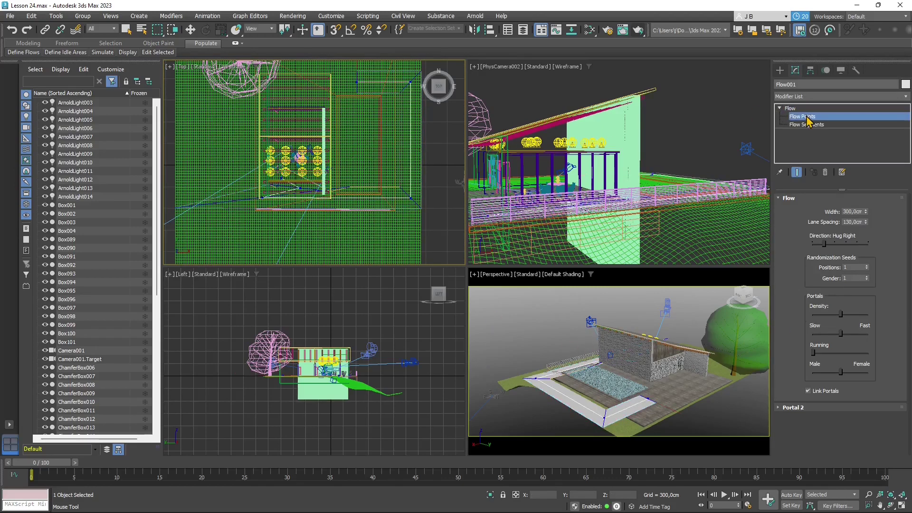
pyautogui.moveTo(164, 54)
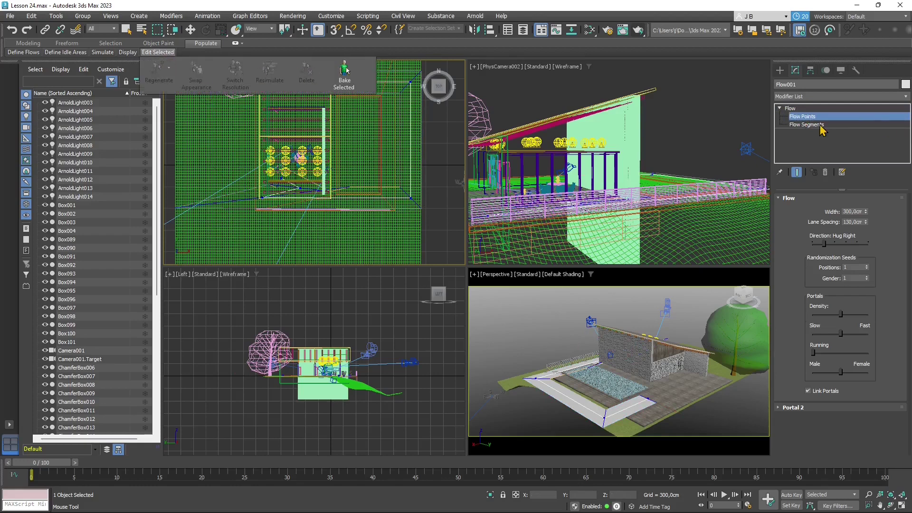
pyautogui.scroll(2, 290, 184)
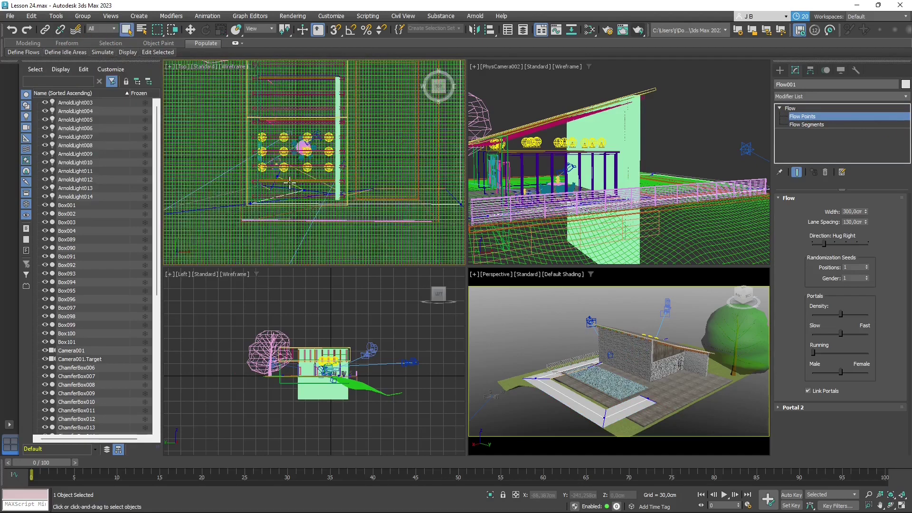
pyautogui.scroll(-1, 289, 184)
pyautogui.scroll(-2, 290, 184)
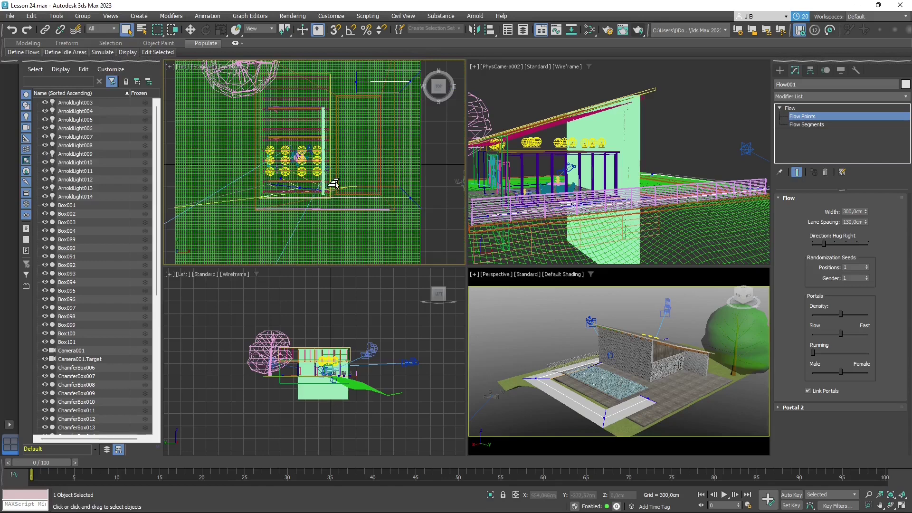
pyautogui.hotkey('alt', 'q')
pyautogui.scroll(2, 316, 210)
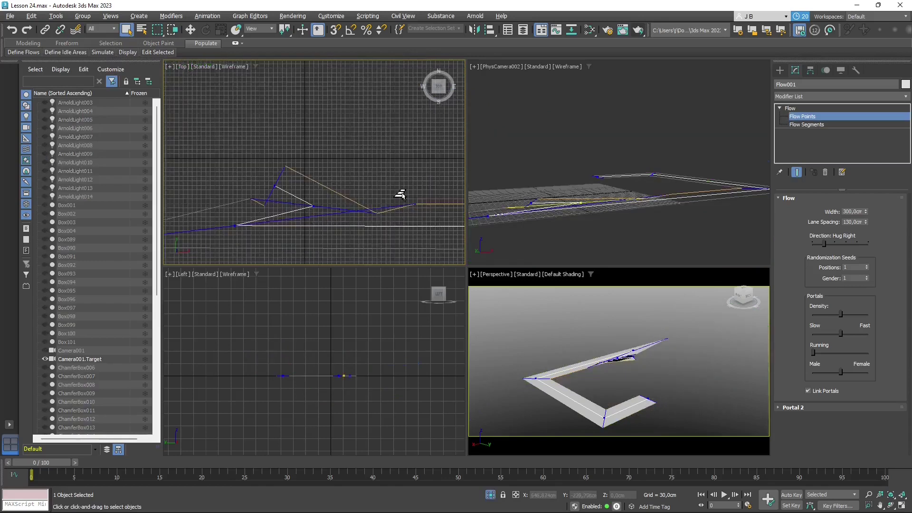
pyautogui.scroll(-1, 372, 190)
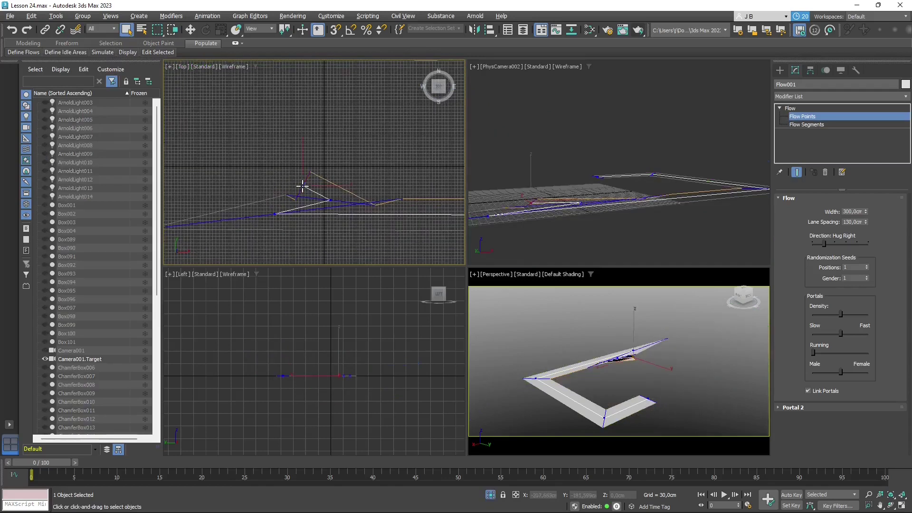
# Delete the stray, overlapping flow points at the house end of the path
pyautogui.click(323, 203)
pyautogui.click(291, 204)
pyautogui.moveTo(310, 185); pyautogui.dragTo(333, 208)
pyautogui.click(332, 200)
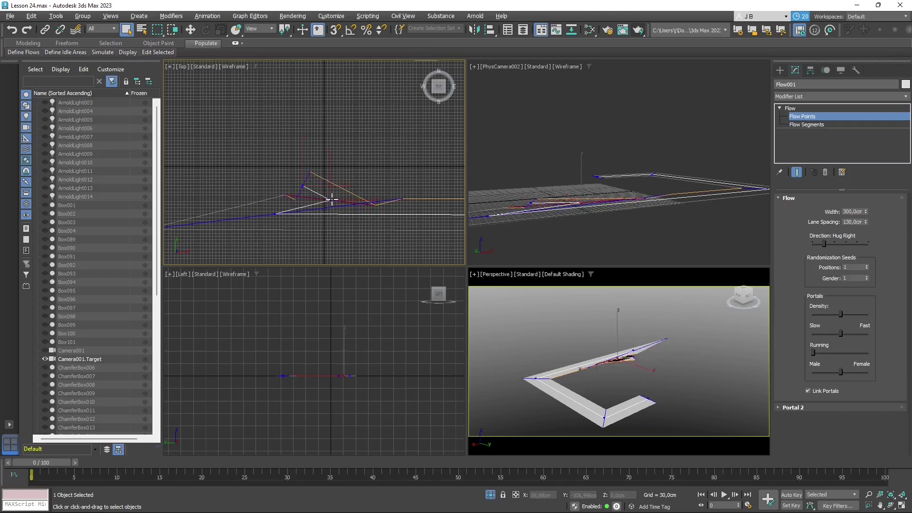
pyautogui.press('Delete')
pyautogui.press('z')
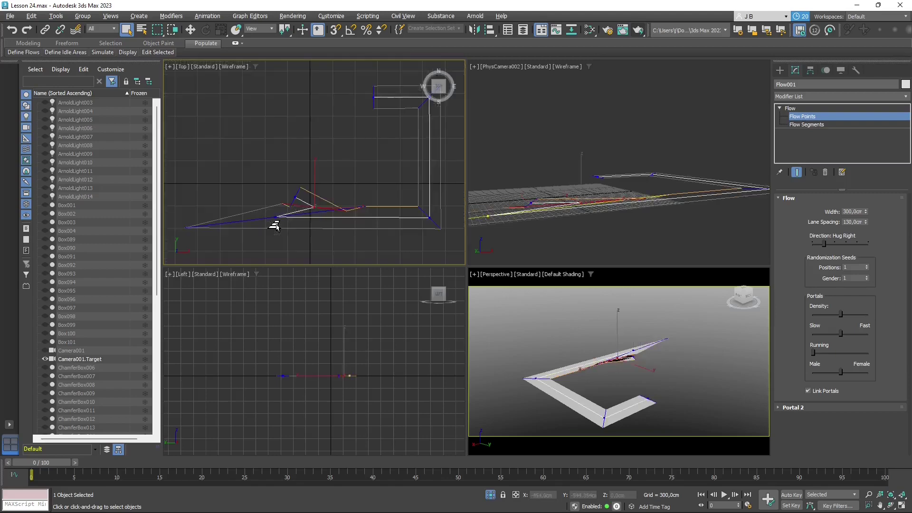
pyautogui.click(280, 216)
pyautogui.press('Delete')
# Set the flow's width to 200 cm and bring the rest of the scene back into view
pyautogui.scroll(2, 398, 221)
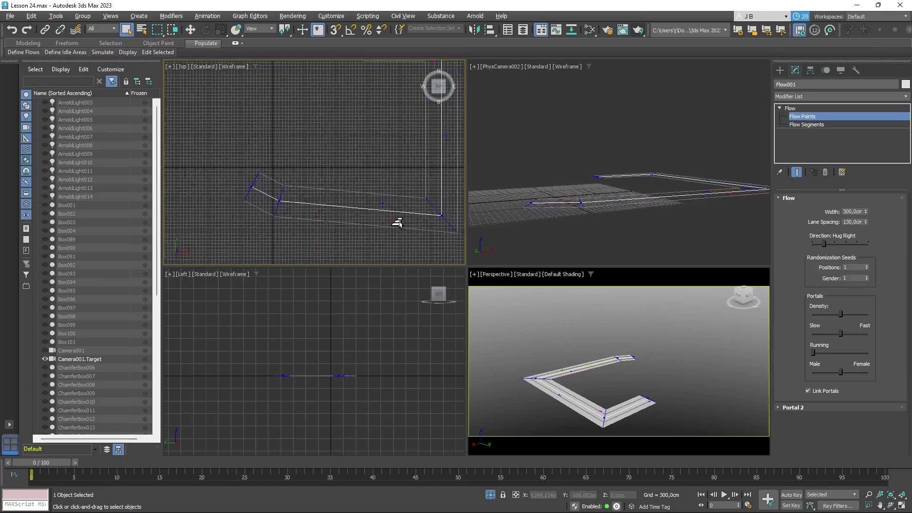
pyautogui.scroll(-2, 347, 214)
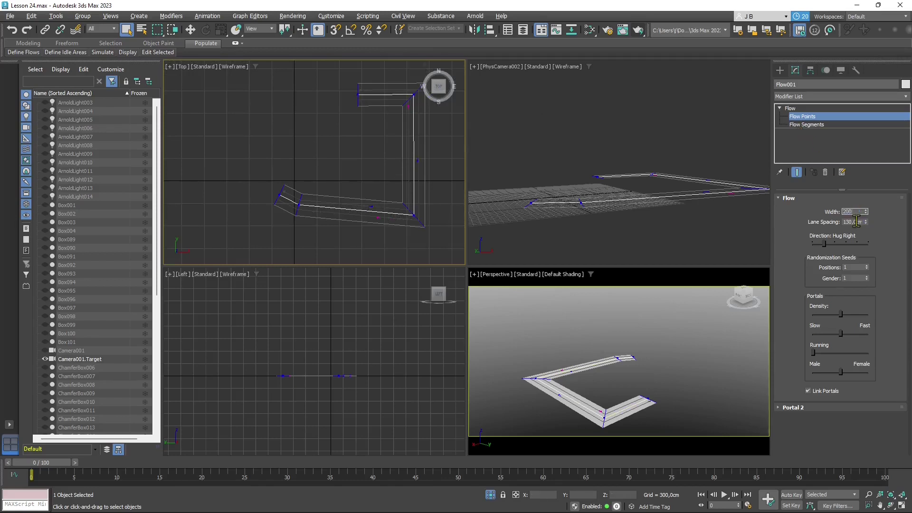
pyautogui.press('Tab')
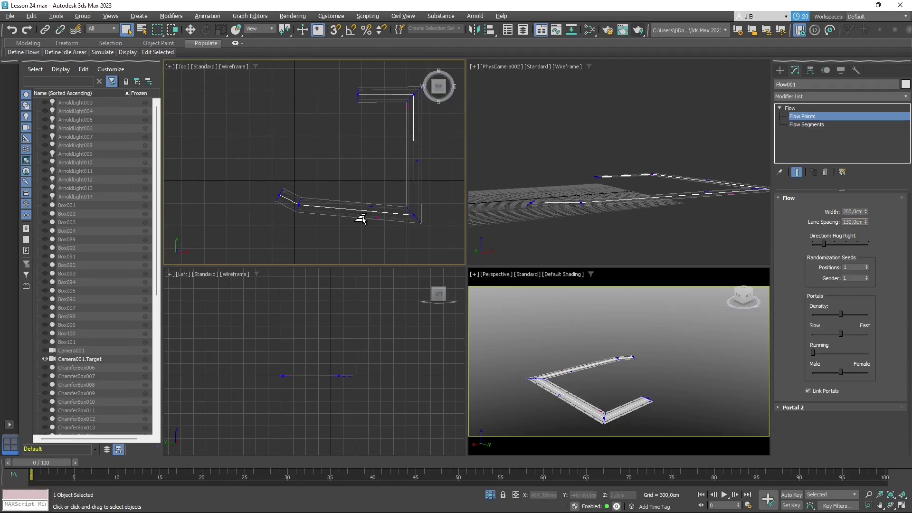
pyautogui.rightClick(257, 123)
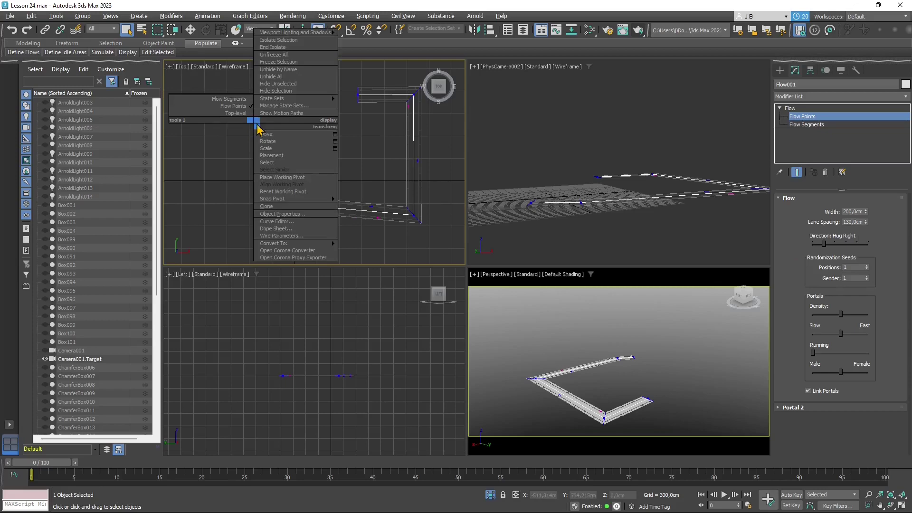
pyautogui.click(271, 76)
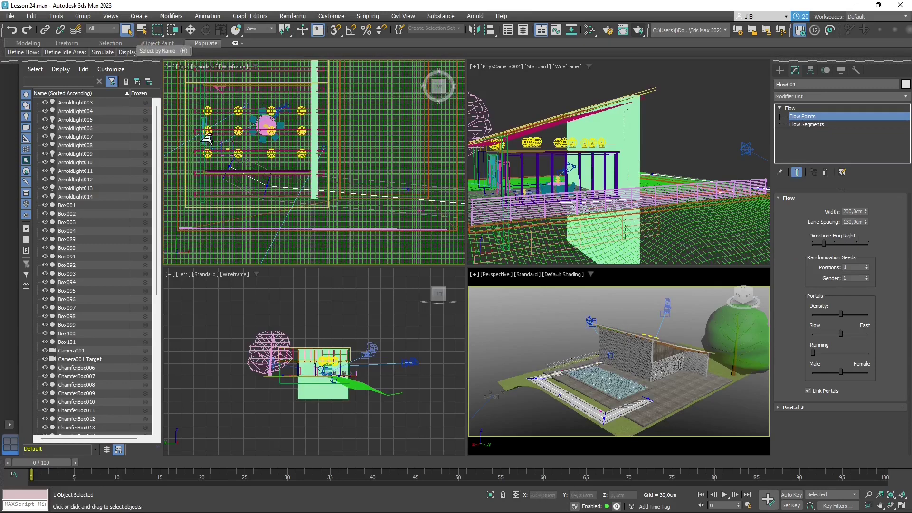
# Move the two flow points at the house end down onto the walkway below the building in the Top view
pyautogui.click(267, 187)
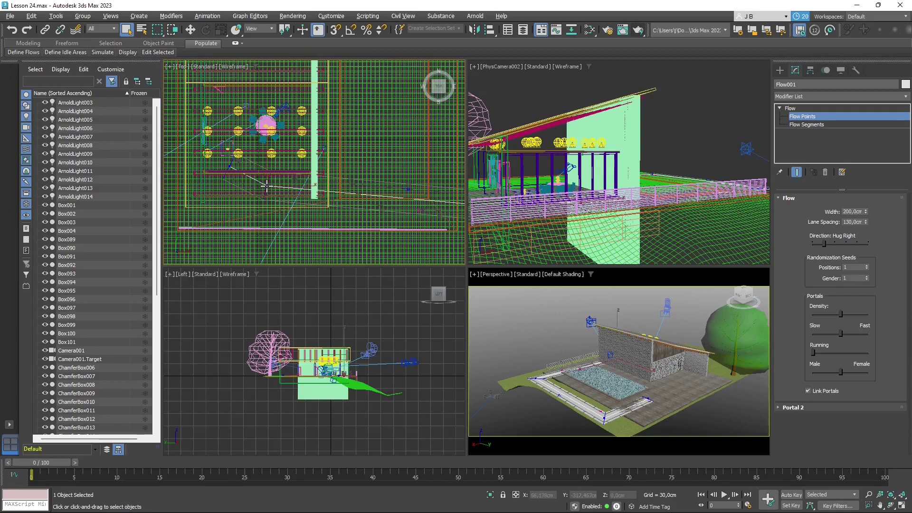
pyautogui.click(192, 29)
pyautogui.moveTo(265, 153); pyautogui.dragTo(269, 183)
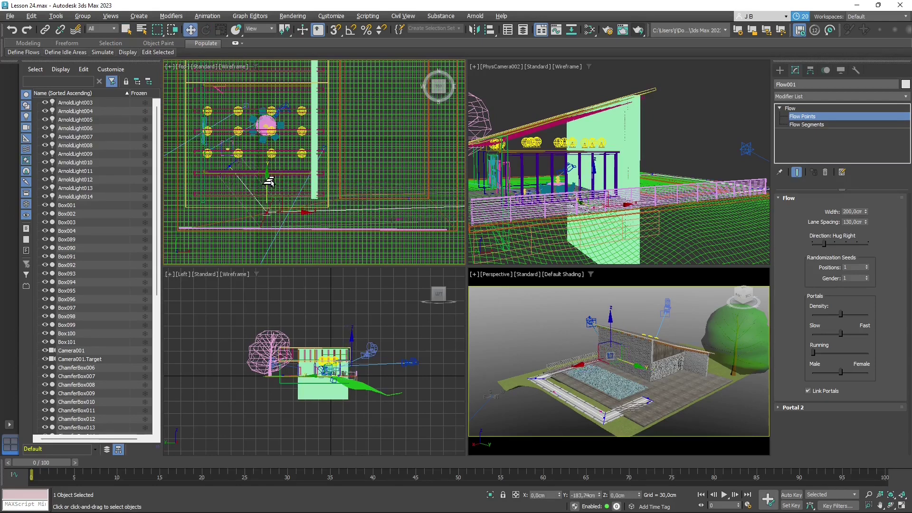
pyautogui.click(227, 142)
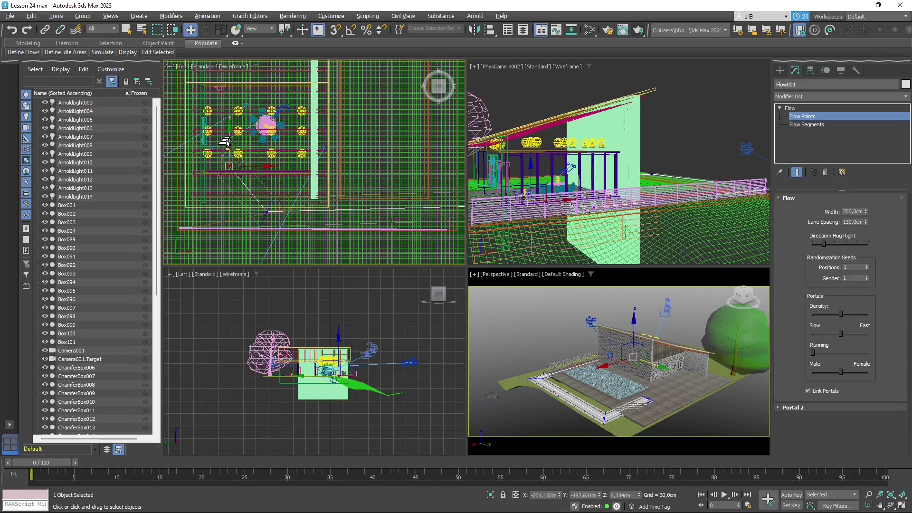
pyautogui.moveTo(228, 138); pyautogui.dragTo(231, 186)
pyautogui.press('2')
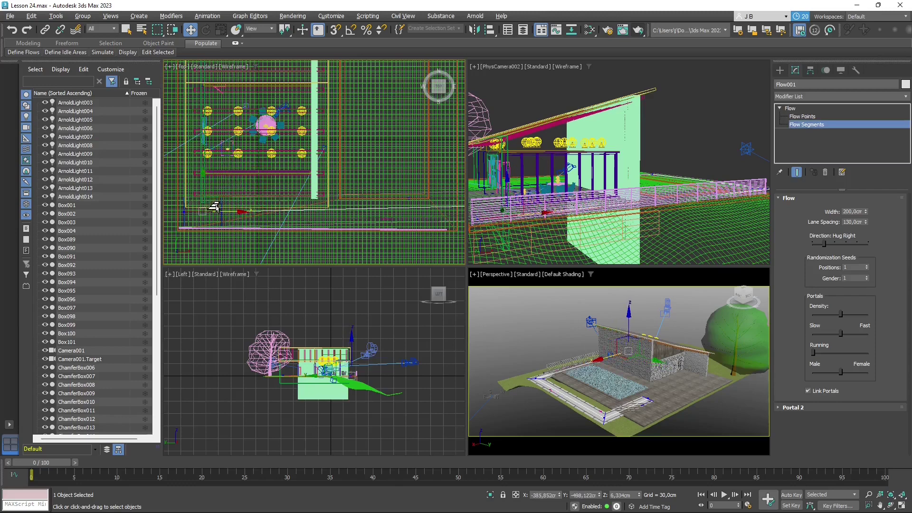
# Move the flow's lower outer corner point inward onto the paving beside the pool
pyautogui.scroll(-2, 251, 195)
pyautogui.scroll(2, 403, 196)
pyautogui.press('1')
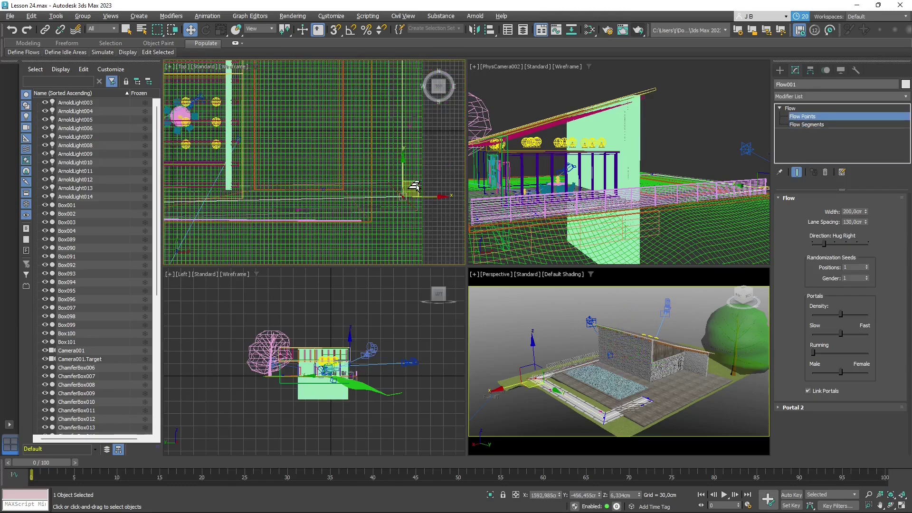
pyautogui.click(403, 186)
pyautogui.moveTo(411, 176); pyautogui.dragTo(373, 190)
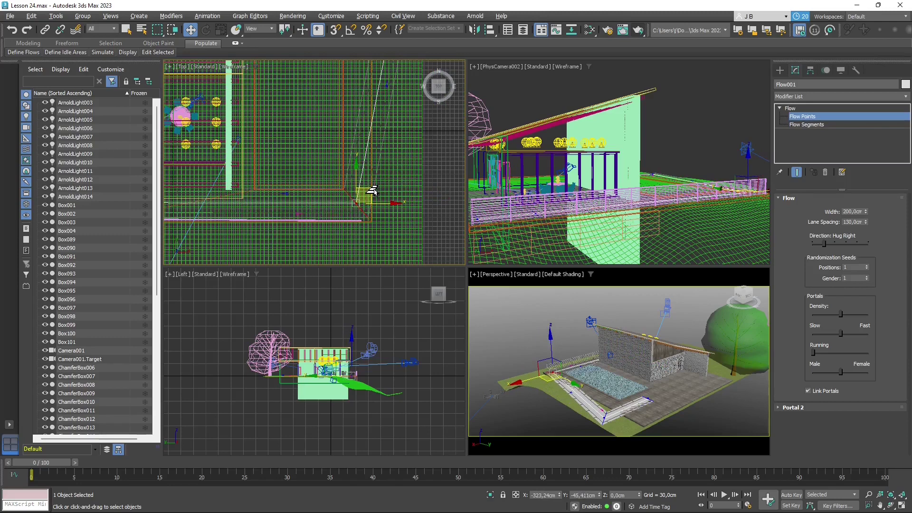
# Move the flow's upper outer corner point about 310 cm inward along X, straightening the path beside the pool
pyautogui.scroll(-3, 367, 223)
pyautogui.scroll(2, 387, 97)
pyautogui.scroll(-3, 387, 97)
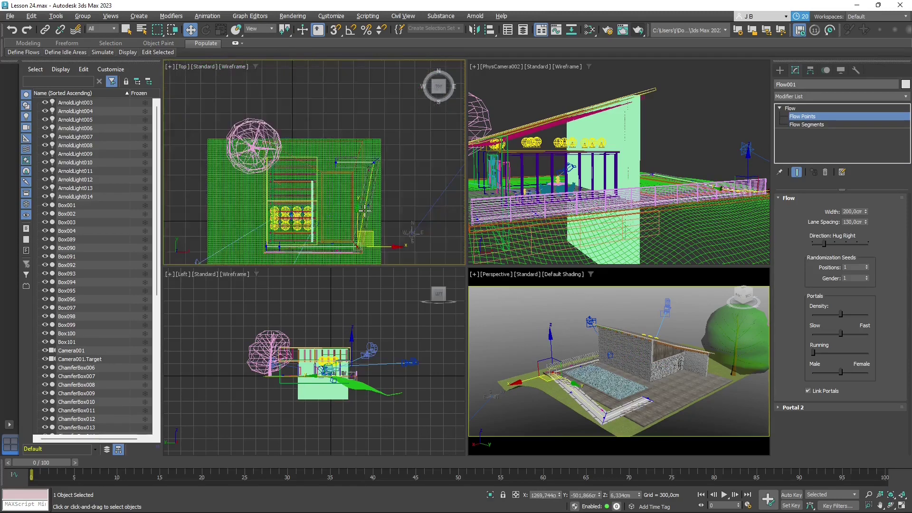
pyautogui.scroll(4, 383, 202)
pyautogui.click(385, 199)
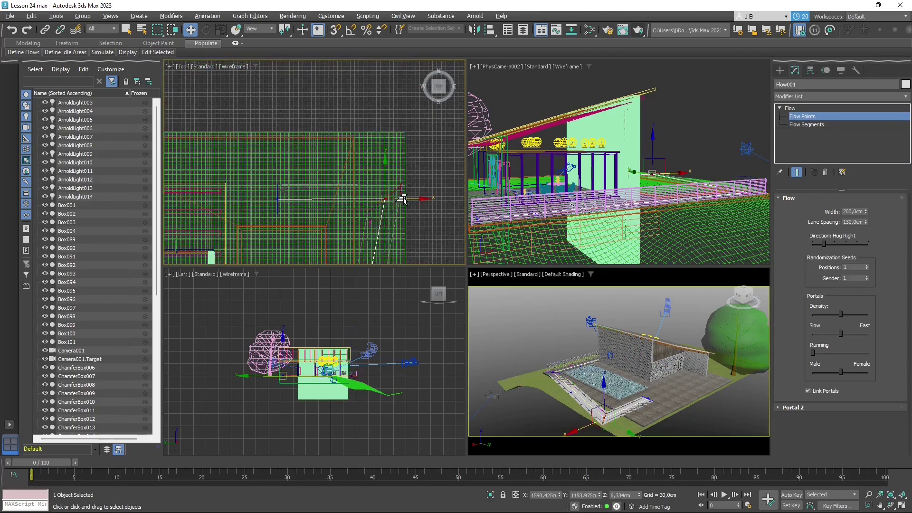
pyautogui.moveTo(386, 199); pyautogui.dragTo(357, 194)
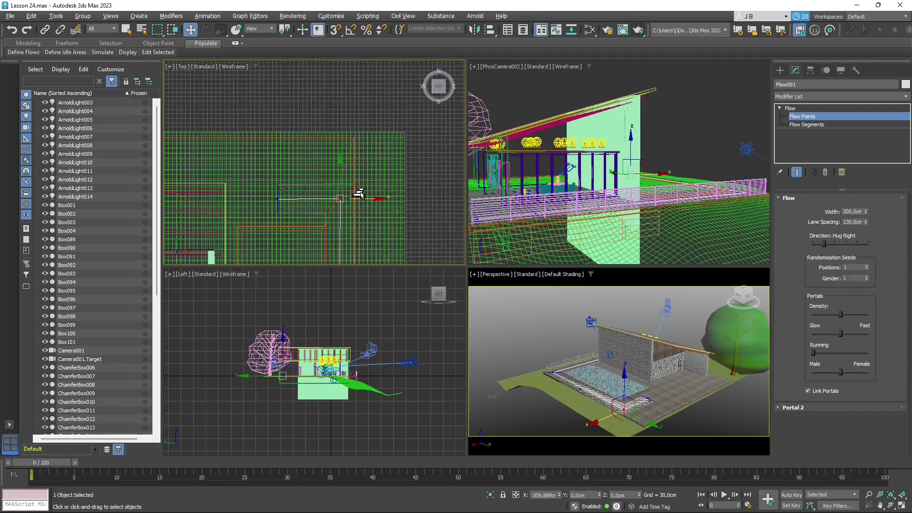
# Move the flow's upper end point about 1030 cm along negative X, extending the path along the upper edge of the building
pyautogui.click(277, 199)
pyautogui.scroll(-2, 321, 203)
pyautogui.scroll(2, 273, 206)
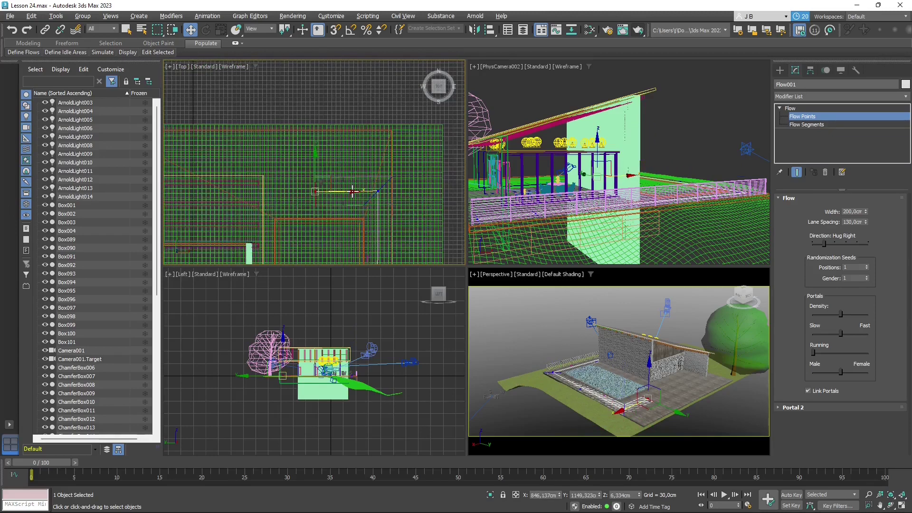
pyautogui.press('2')
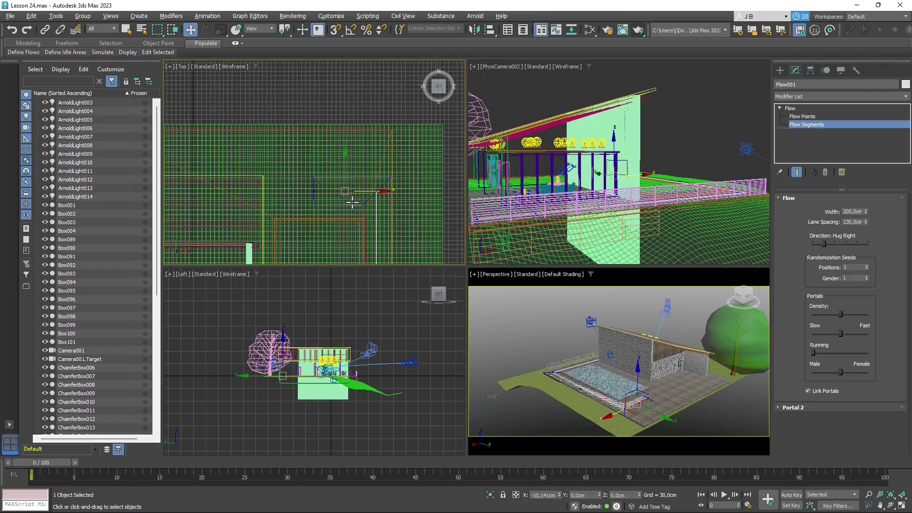
pyautogui.click(312, 189)
pyautogui.press('1')
pyautogui.scroll(-2, 402, 192)
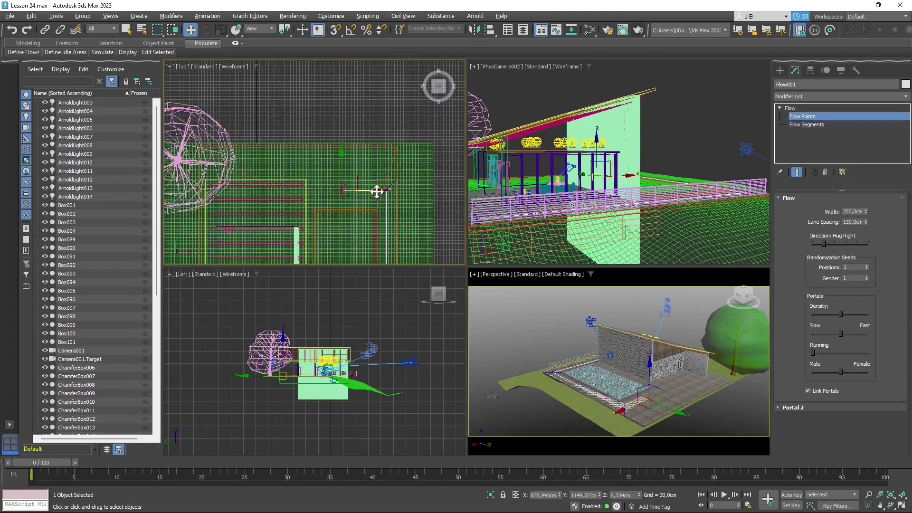
pyautogui.press('2')
pyautogui.click(366, 193)
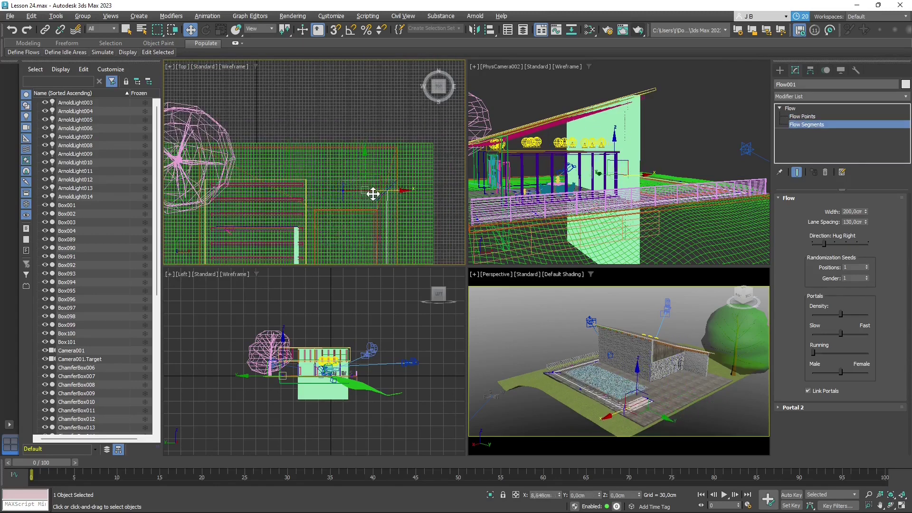
pyautogui.scroll(2, 338, 199)
pyautogui.press('1')
pyautogui.scroll(2, 373, 187)
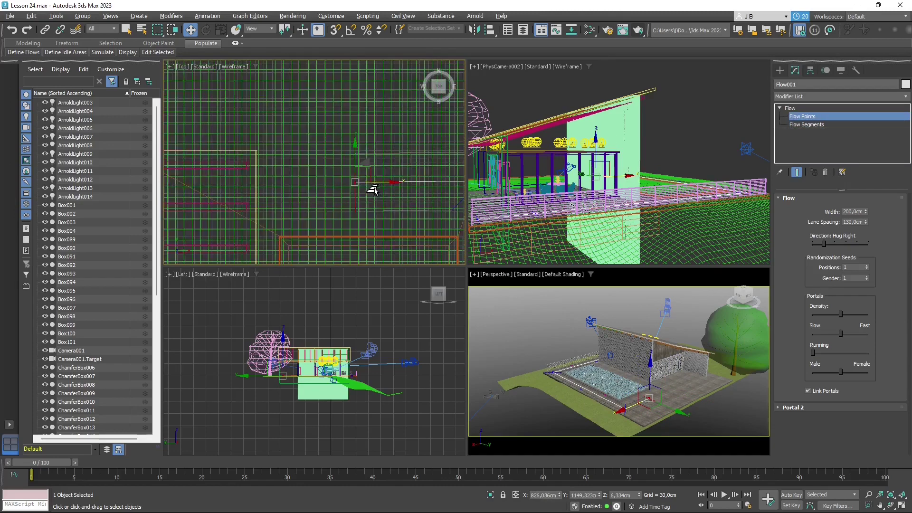
pyautogui.scroll(2, 321, 204)
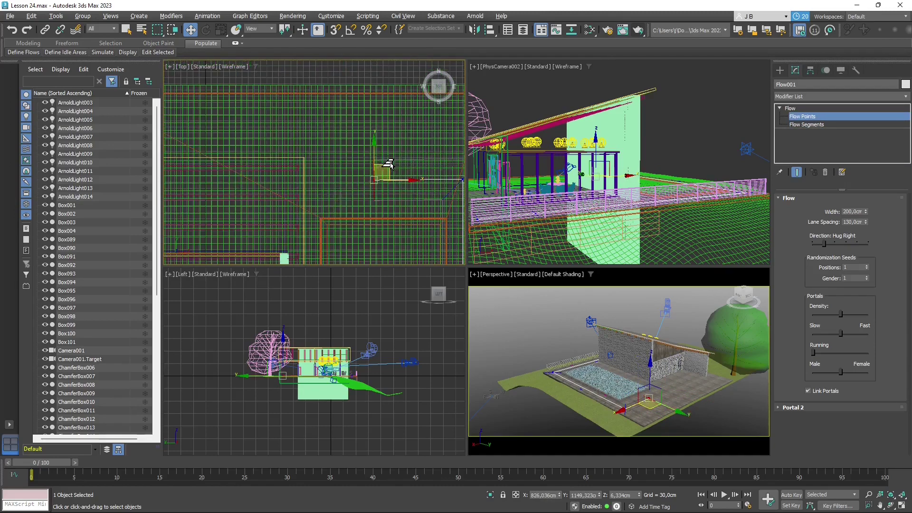
pyautogui.moveTo(389, 165); pyautogui.dragTo(179, 164)
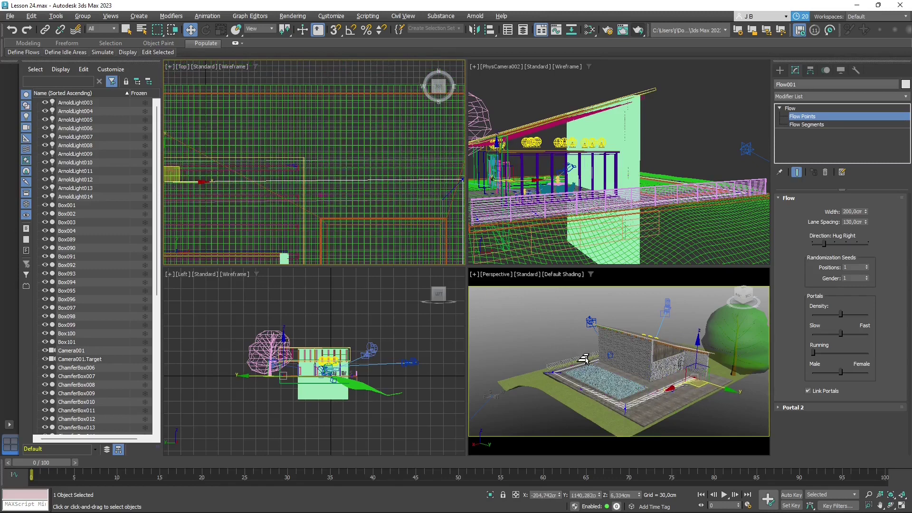
# Isolate the flow and set its randomization seeds to 28 for Positions and 3 for Gender
pyautogui.scroll(-6, 415, 240)
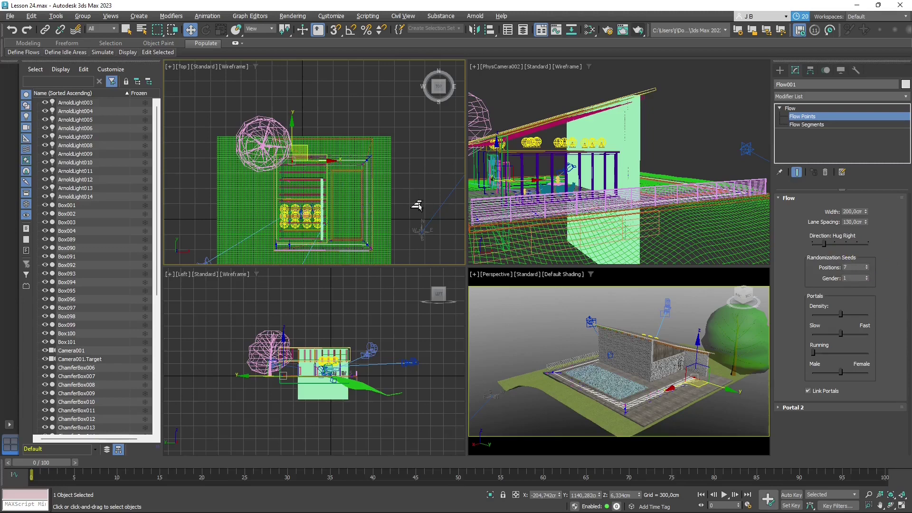
pyautogui.scroll(10, 407, 138)
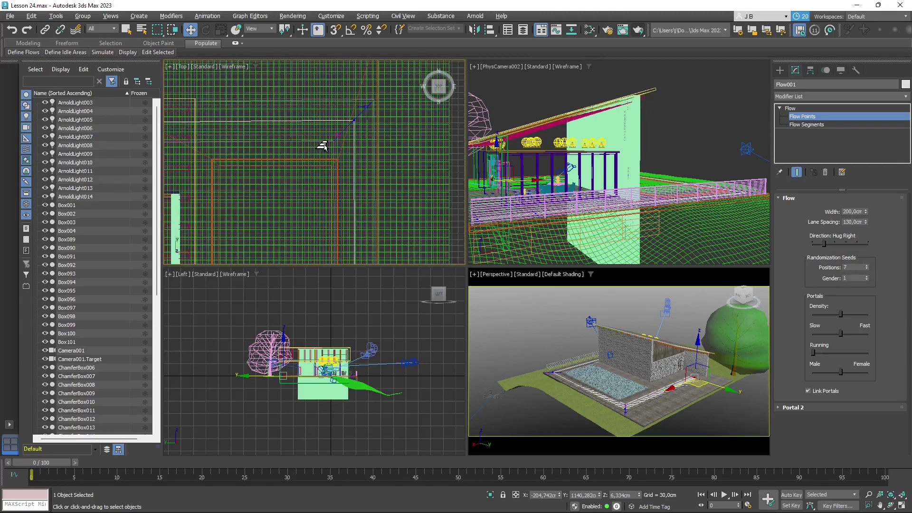
pyautogui.hotkey('alt', 'q')
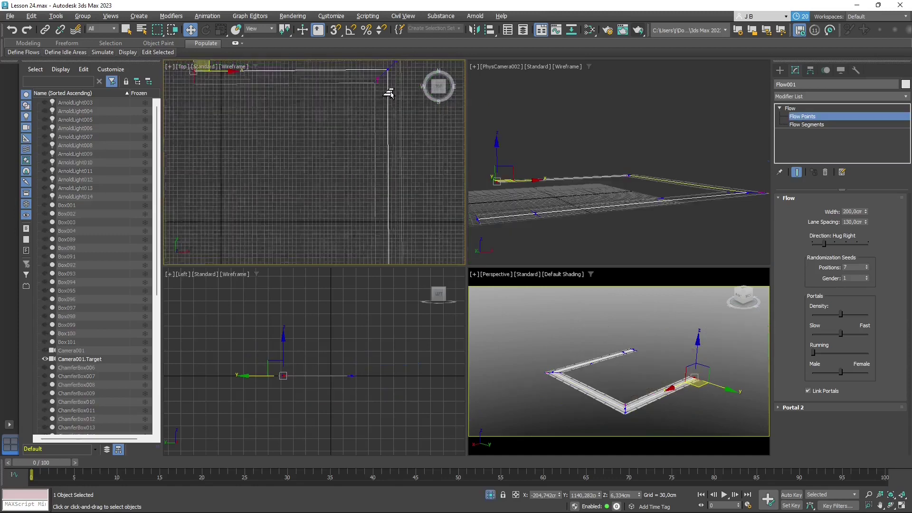
pyautogui.scroll(8, 346, 82)
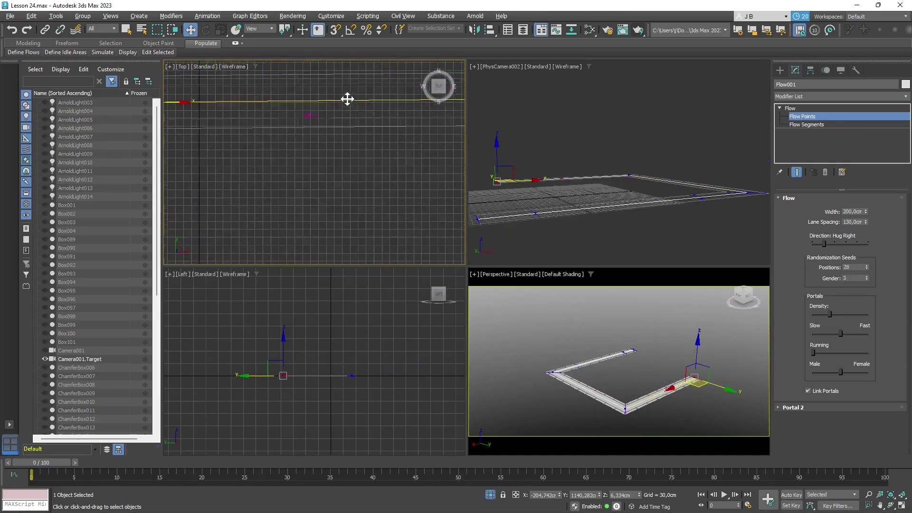
# Set the flow's portals to slightly above medium density, slower walking and slightly more females, and expand the Portal 2 settings
pyautogui.scroll(-7, 344, 94)
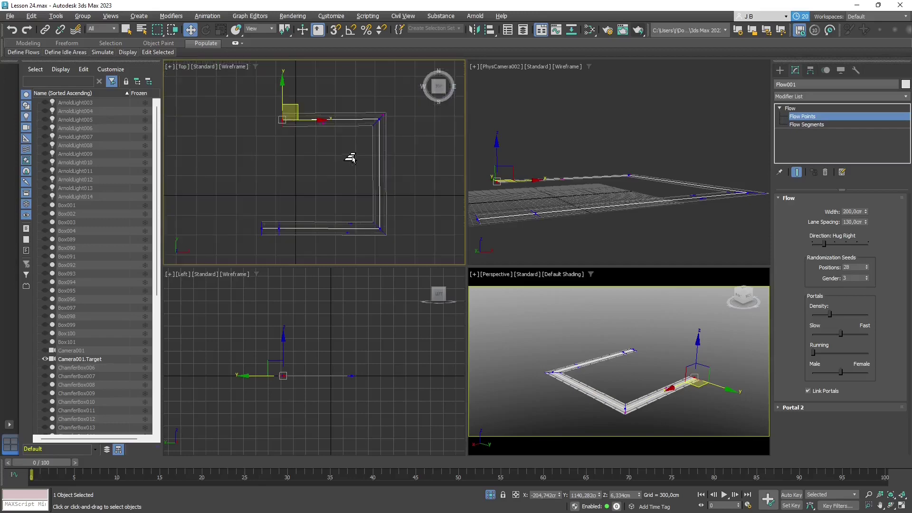
pyautogui.scroll(4, 323, 272)
pyautogui.scroll(9, 380, 218)
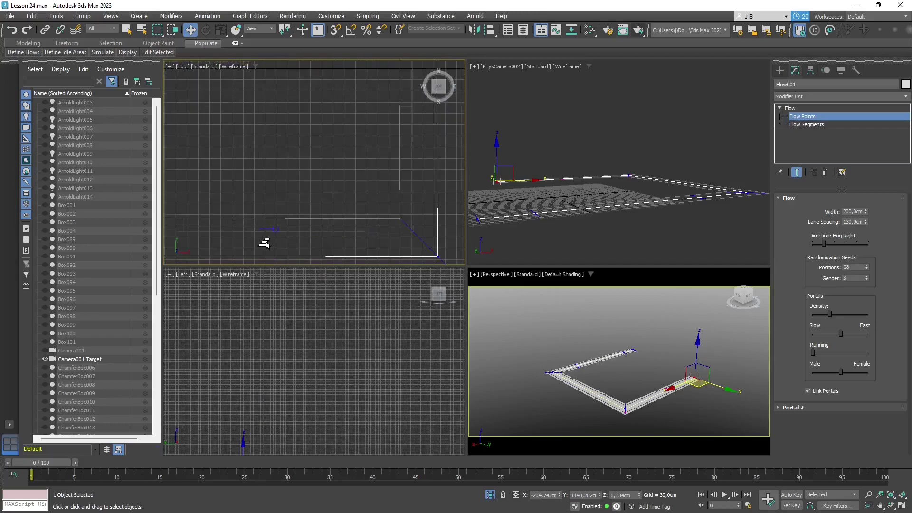
pyautogui.scroll(-4, 358, 196)
pyautogui.scroll(-2, 362, 193)
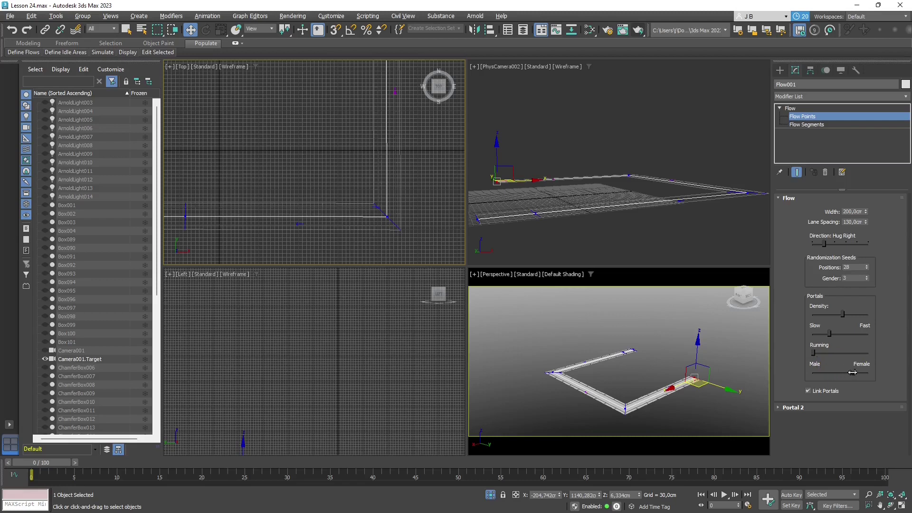
pyautogui.click(791, 409)
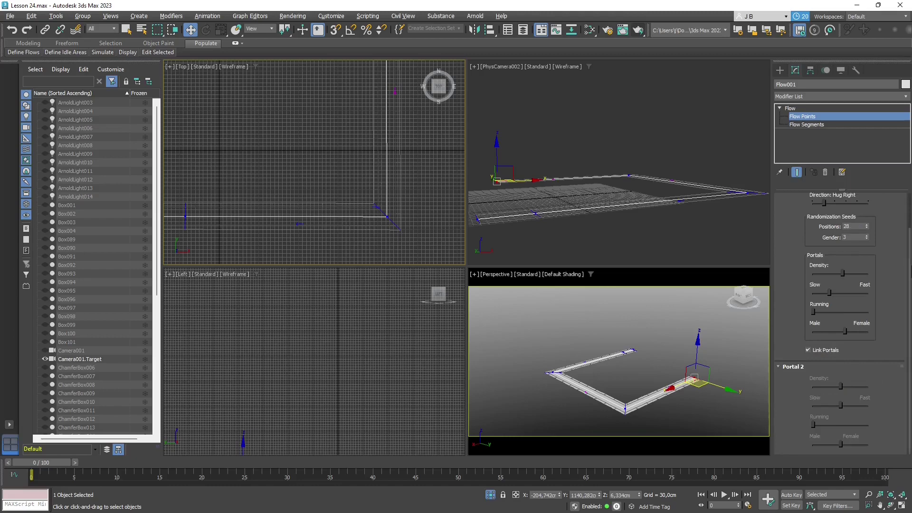
# Review the Populate tools for editing people, creating flows, defining idle areas and simulating the crowd
pyautogui.moveTo(141, 55)
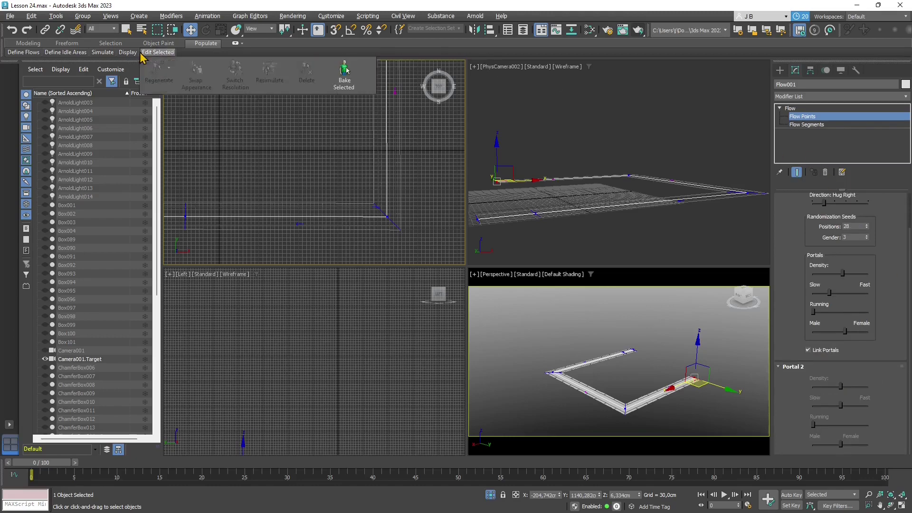
pyautogui.moveTo(19, 53)
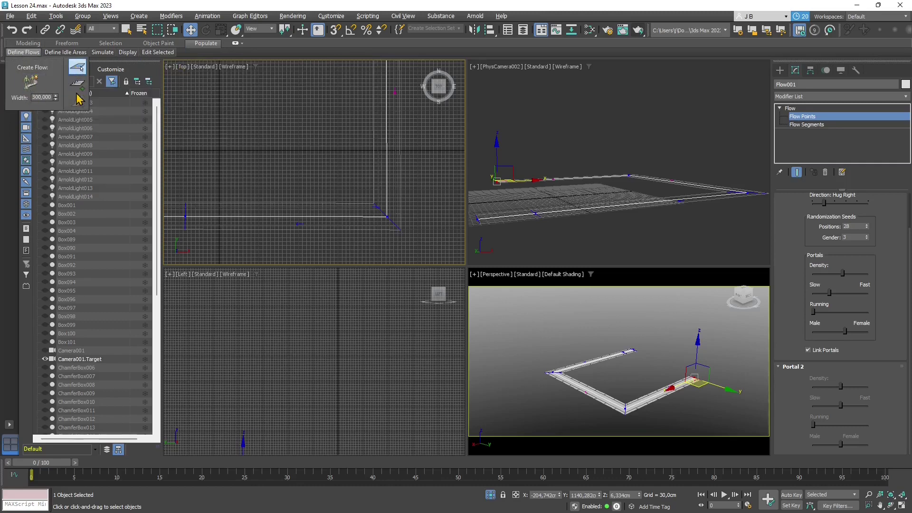
pyautogui.click(78, 69)
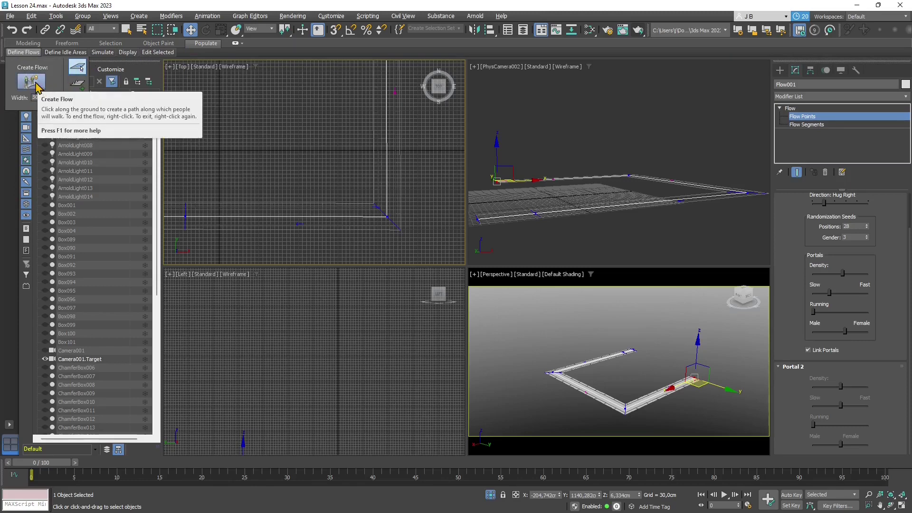
pyautogui.moveTo(58, 53)
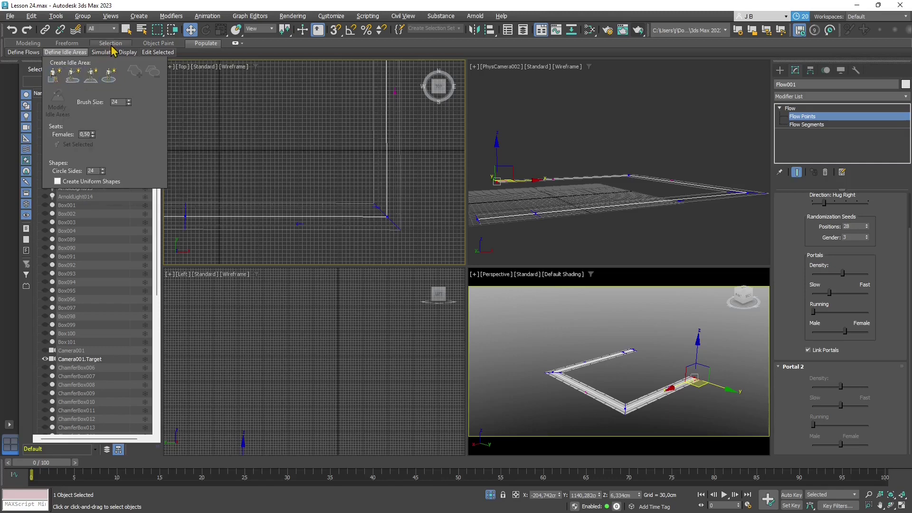
pyautogui.moveTo(105, 53)
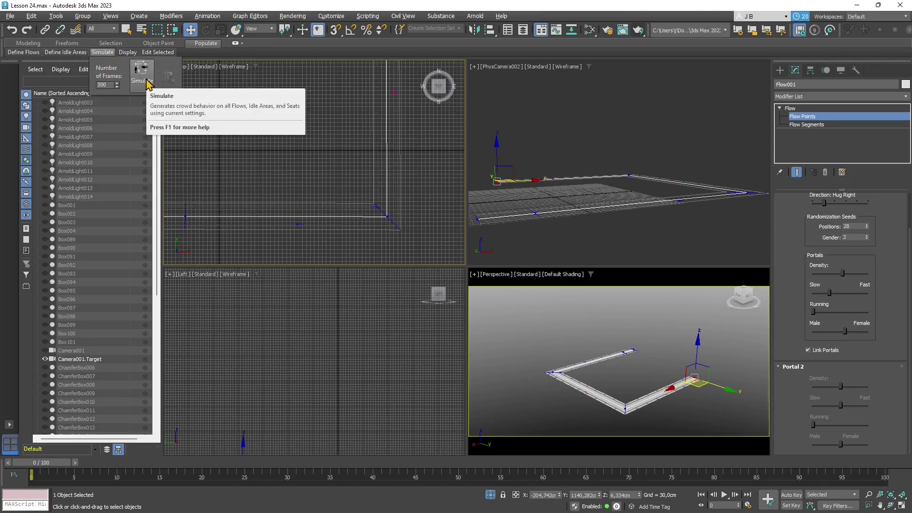
# Leave flow point editing and set the crowd simulation's number of frames to 100
pyautogui.click(104, 84)
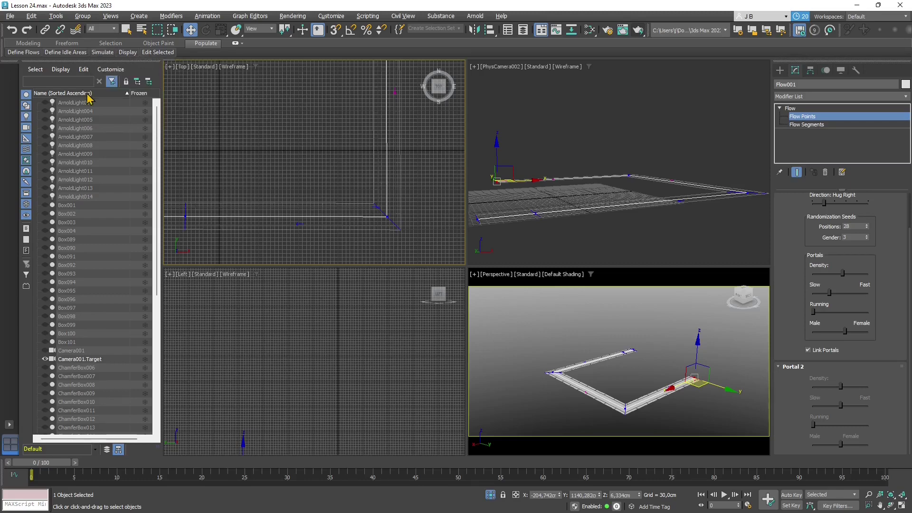
pyautogui.rightClick(88, 97)
pyautogui.click(106, 52)
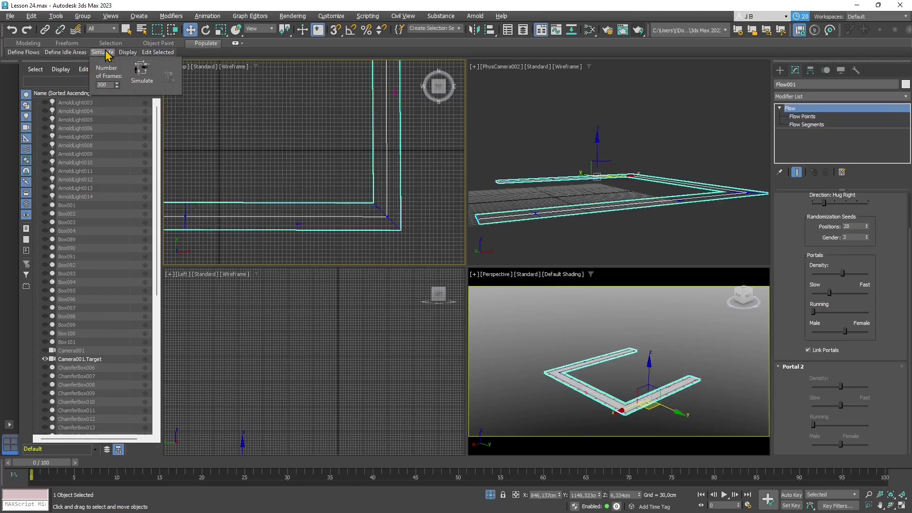
pyautogui.click(112, 84)
pyautogui.write('1')
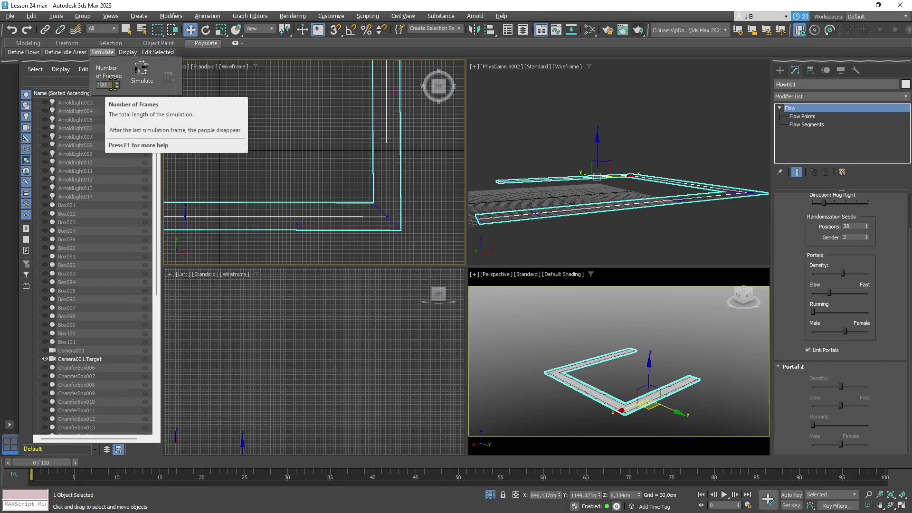
pyautogui.write('00')
# Run the crowd simulation and accept downloading the missing Populate data in the browser
pyautogui.click(142, 71)
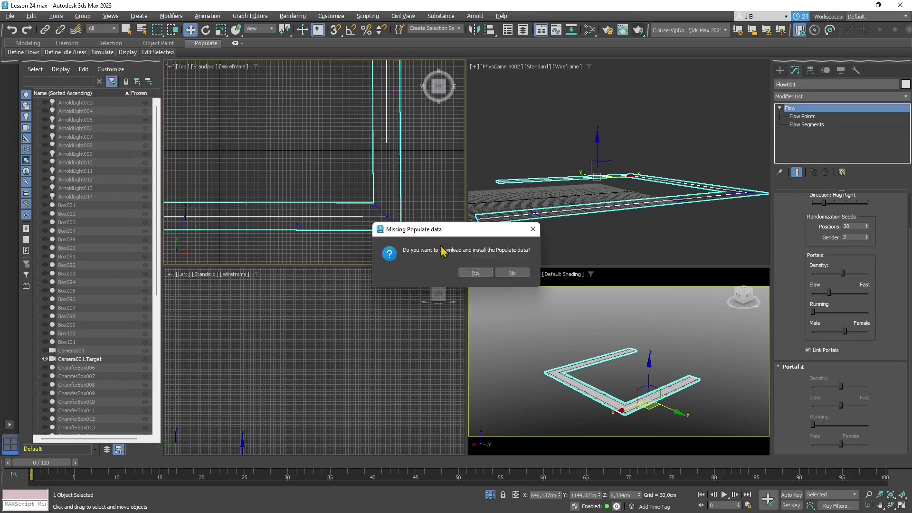
pyautogui.click(475, 273)
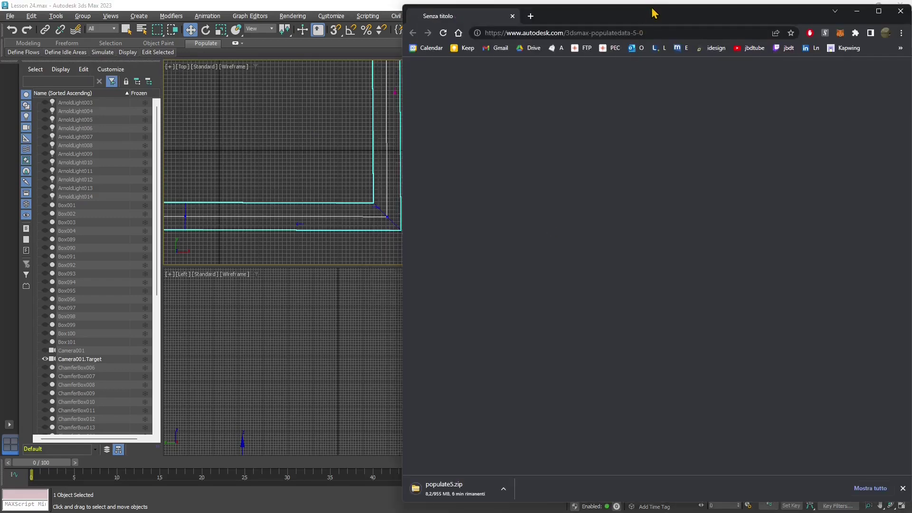
pyautogui.moveTo(653, 5); pyautogui.dragTo(613, 141)
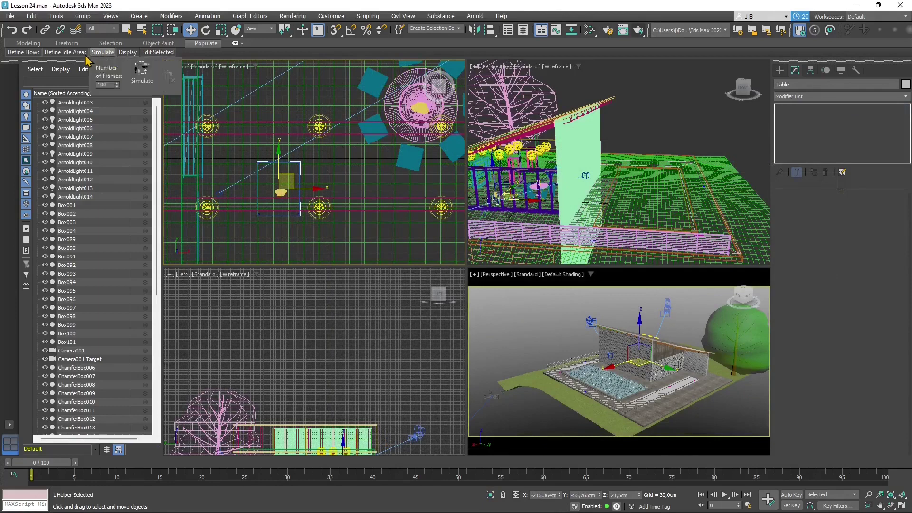
# Create a rectangular idle area just beyond the upper end of the long wall beside the pool in the Top view
pyautogui.moveTo(85, 59)
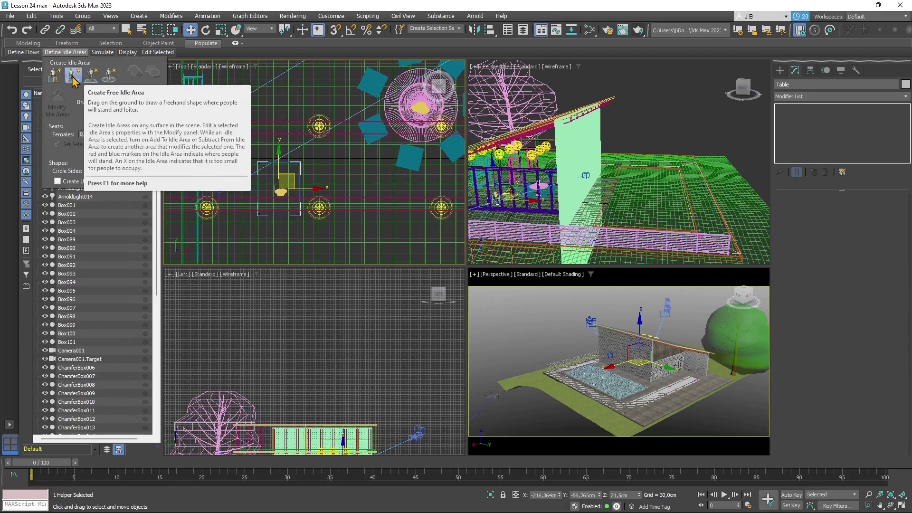
pyautogui.click(92, 75)
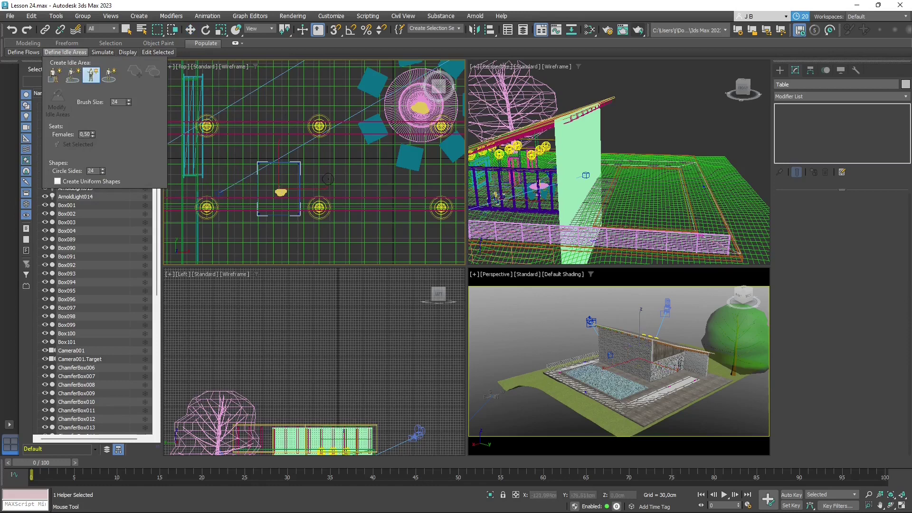
pyautogui.scroll(-8, 328, 179)
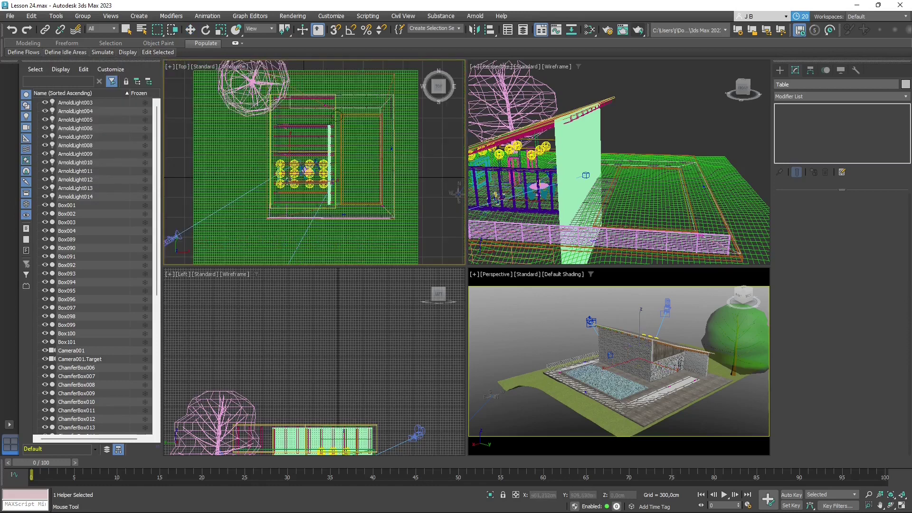
pyautogui.scroll(10, 337, 117)
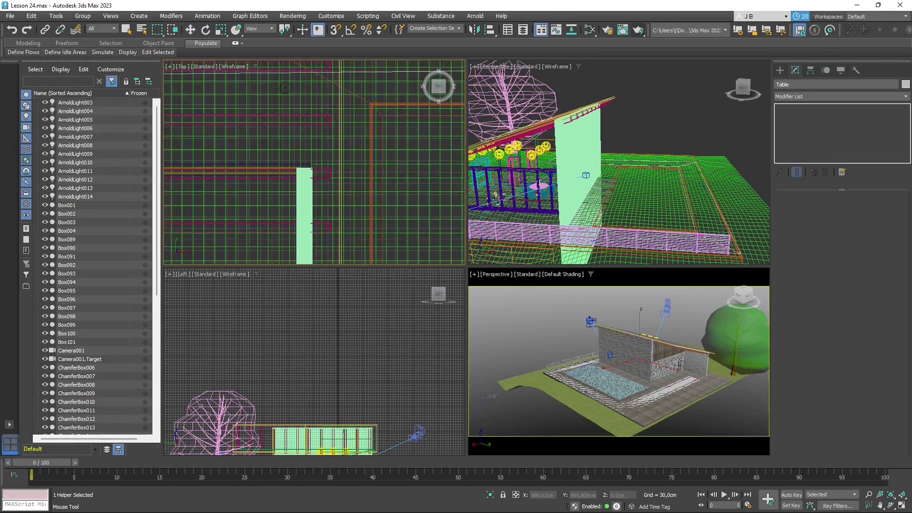
pyautogui.moveTo(292, 94); pyautogui.dragTo(364, 162)
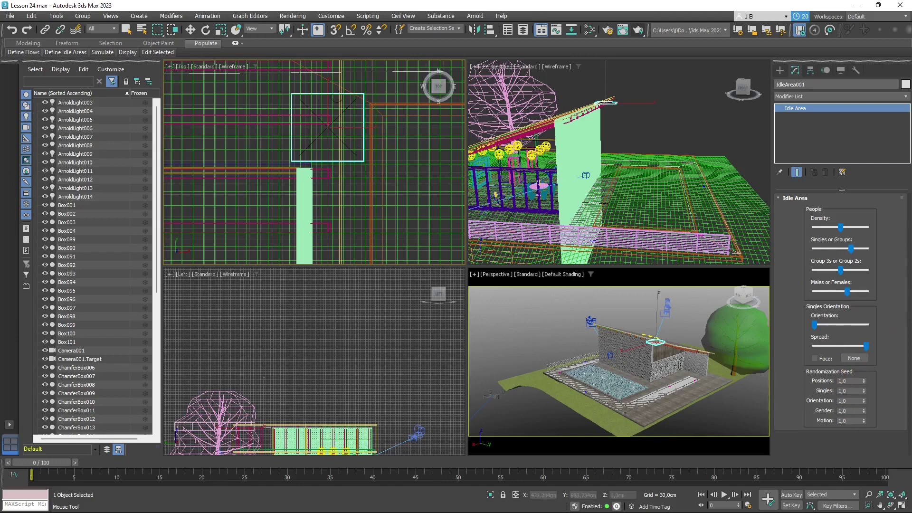
pyautogui.click(190, 29)
pyautogui.scroll(-8, 351, 111)
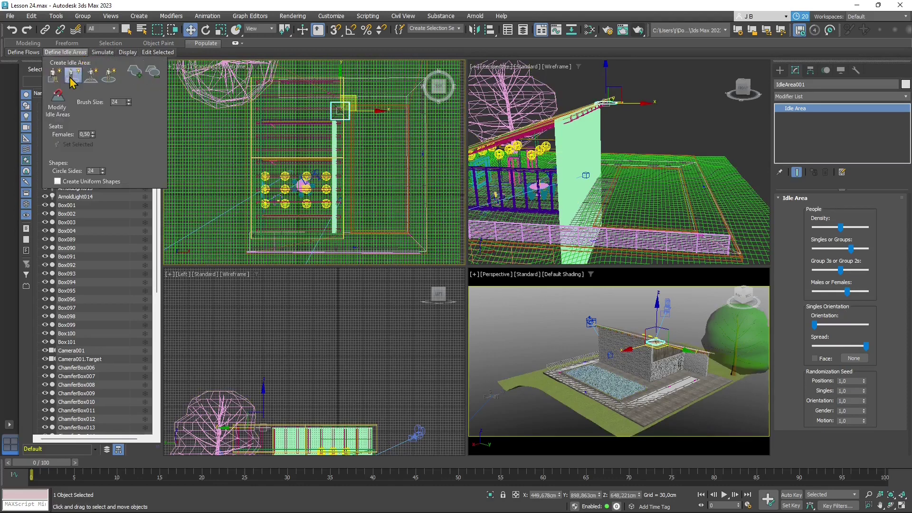
# Create a small circular idle area between the lower end of the long wall and the pool in the Top view
pyautogui.click(71, 76)
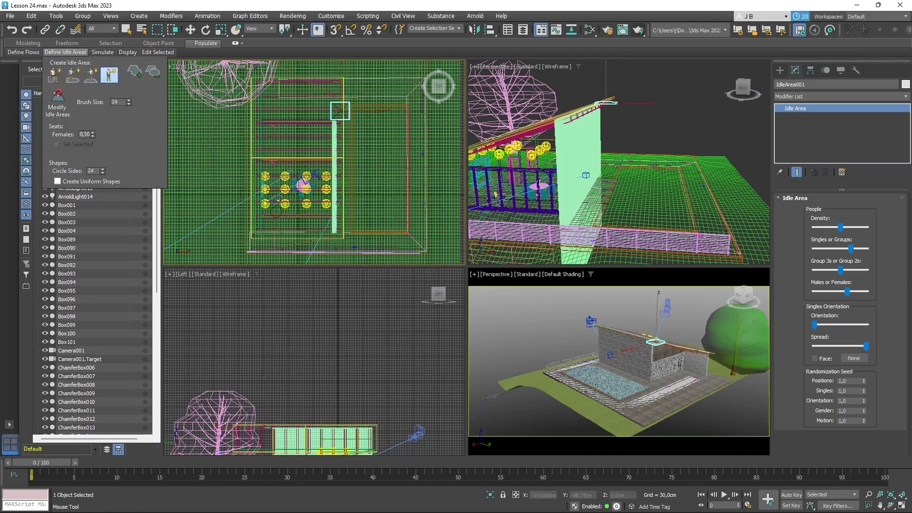
pyautogui.scroll(2, 335, 237)
pyautogui.scroll(2, 335, 236)
pyautogui.scroll(1, 365, 193)
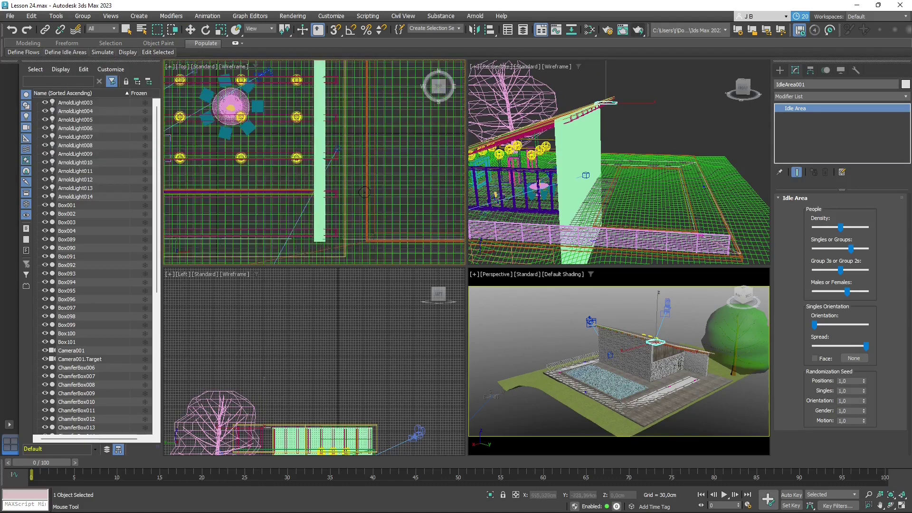
pyautogui.scroll(1, 349, 195)
pyautogui.moveTo(343, 221); pyautogui.dragTo(366, 244)
pyautogui.scroll(-3, 371, 179)
pyautogui.scroll(-3, 372, 179)
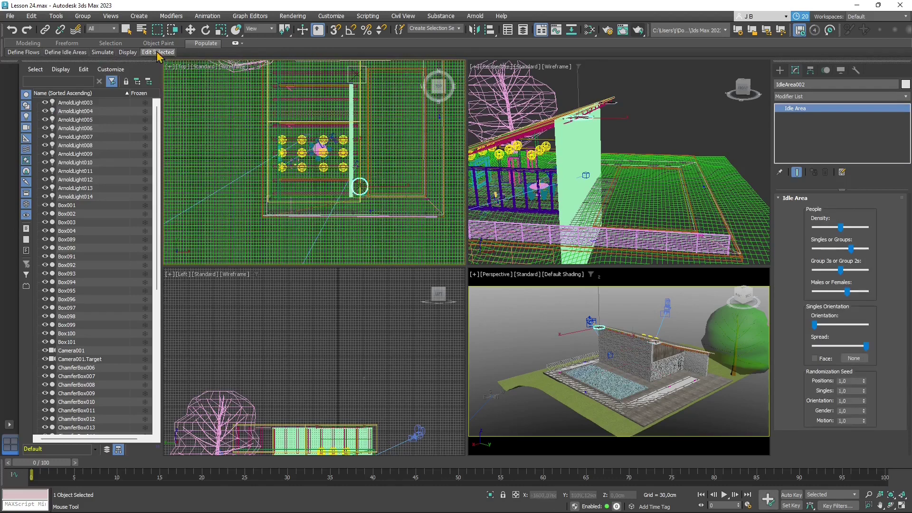
# Close the open group that contains the small table's 100 × 80 cm top in the Top view
pyautogui.click(190, 29)
pyautogui.scroll(3, 304, 164)
pyautogui.scroll(5, 305, 164)
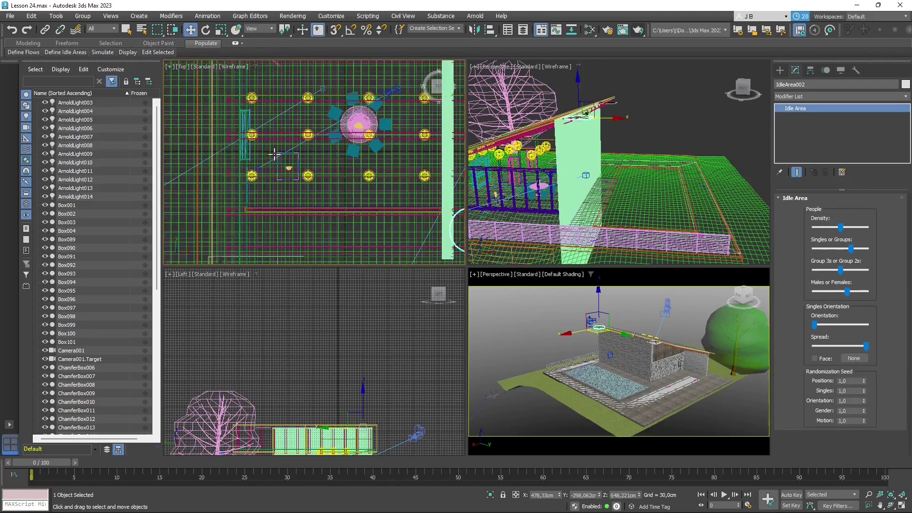
pyautogui.click(273, 152)
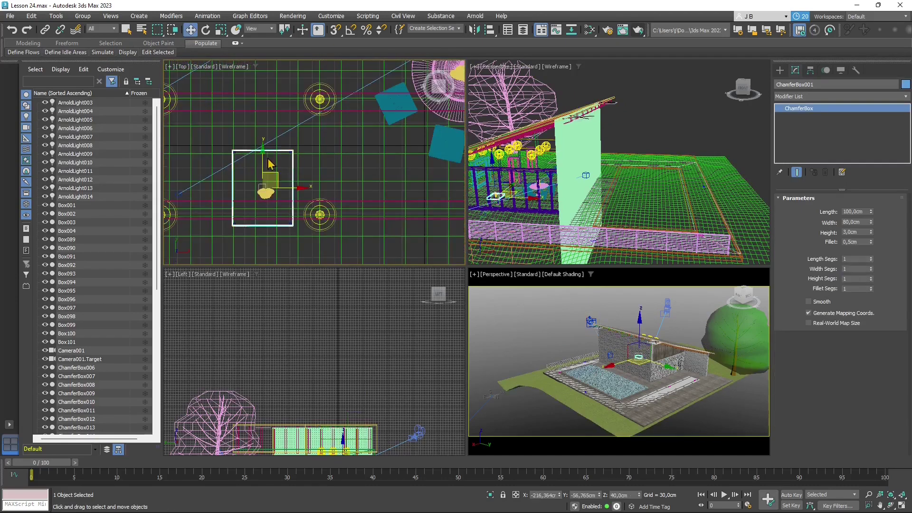
pyautogui.scroll(2, 263, 154)
pyautogui.click(83, 16)
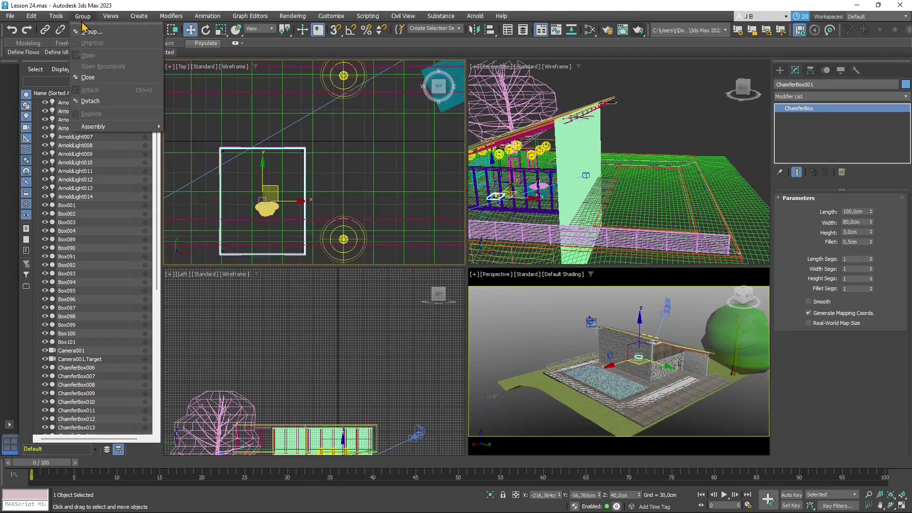
pyautogui.click(97, 78)
# Copy the small table to the pool side of the long wall and shift the copy farther along the wall
pyautogui.scroll(-3, 272, 165)
pyautogui.moveTo(272, 165); pyautogui.dragTo(388, 175)
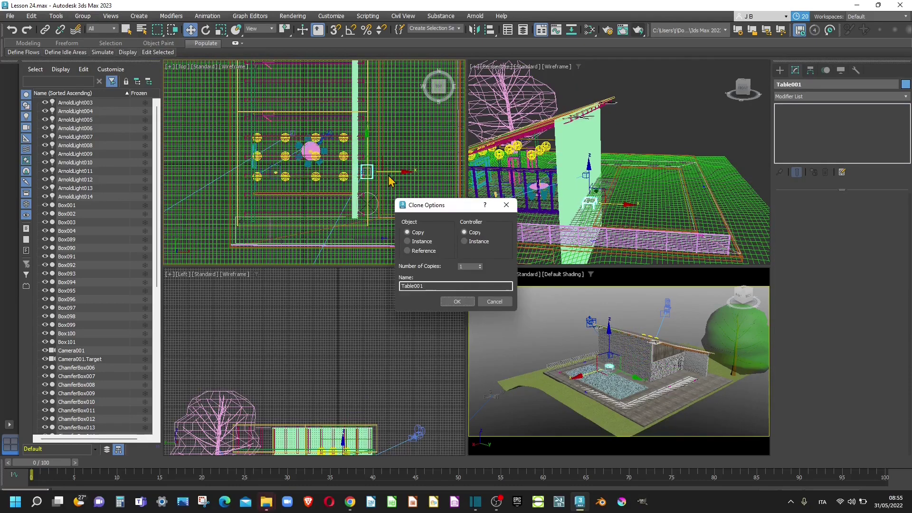
pyautogui.click(457, 302)
pyautogui.scroll(2, 370, 169)
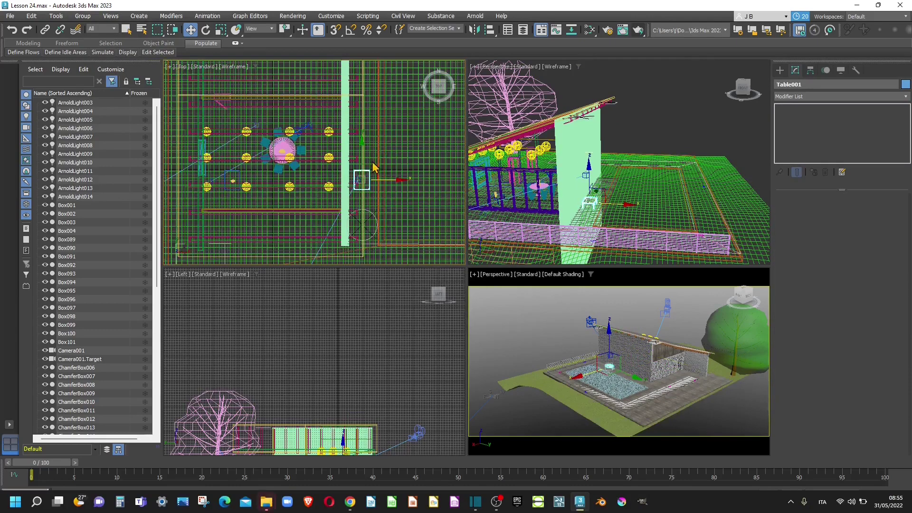
pyautogui.moveTo(371, 166); pyautogui.dragTo(377, 116)
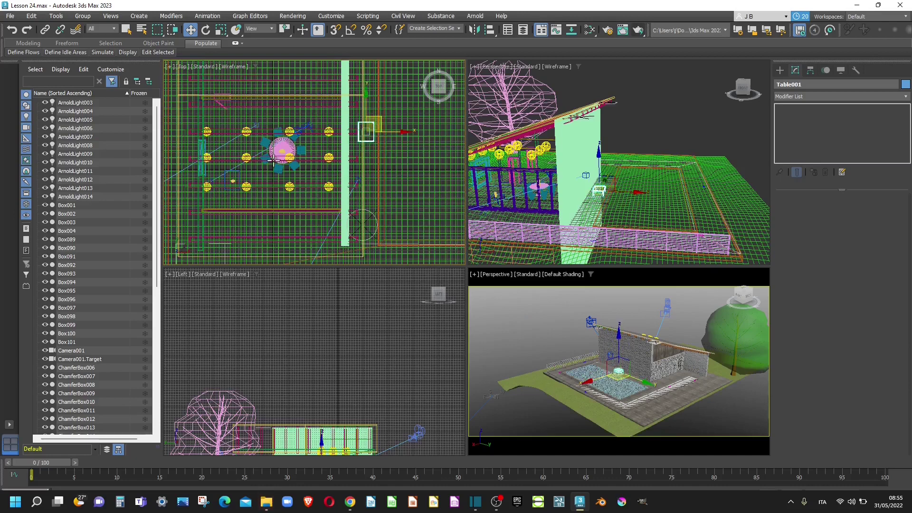
# Collapse the whole modifier stack of a chair at the round table and copy the chair beside the poolside table
pyautogui.scroll(3, 259, 142)
pyautogui.click(264, 142)
pyautogui.scroll(-3, 256, 153)
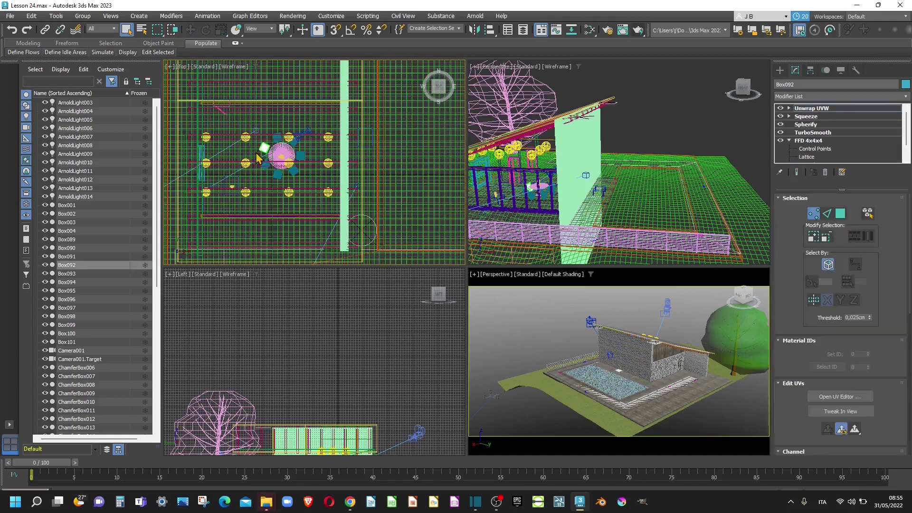
pyautogui.click(204, 44)
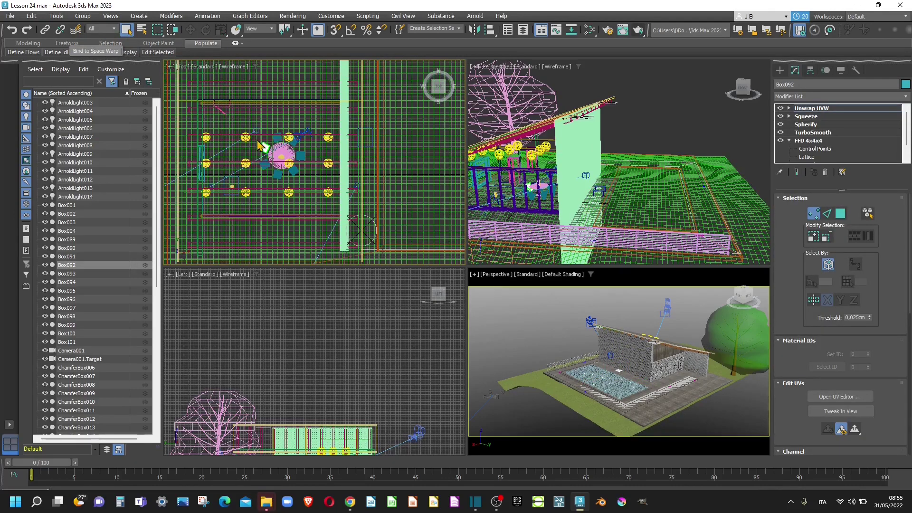
pyautogui.scroll(2, 314, 133)
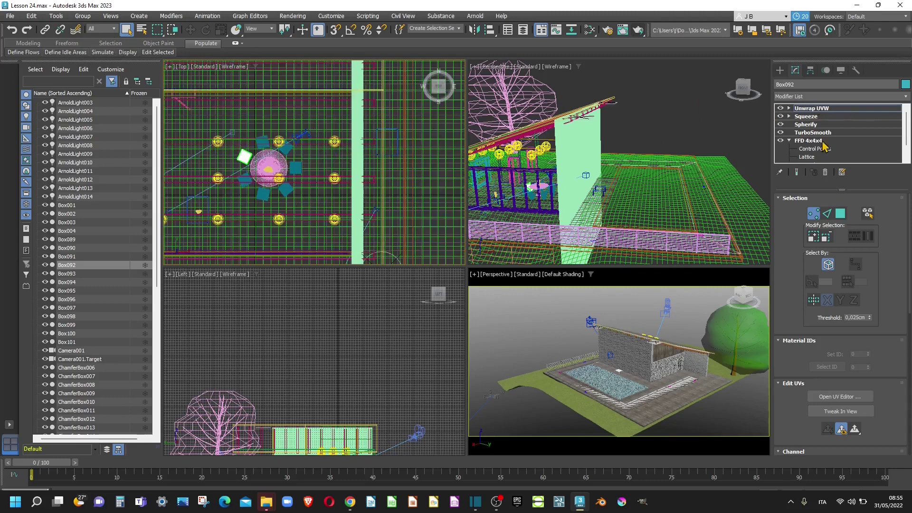
pyautogui.rightClick(813, 111)
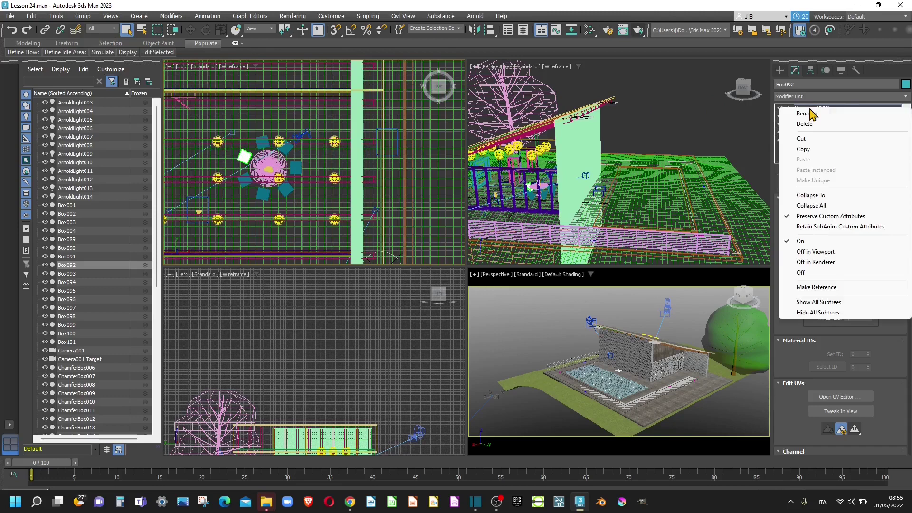
pyautogui.click(811, 205)
pyautogui.click(497, 289)
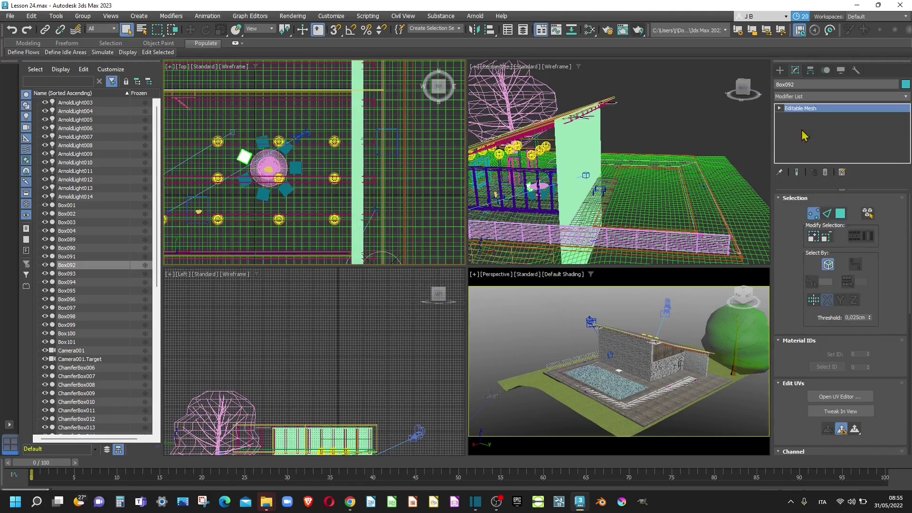
pyautogui.press('w')
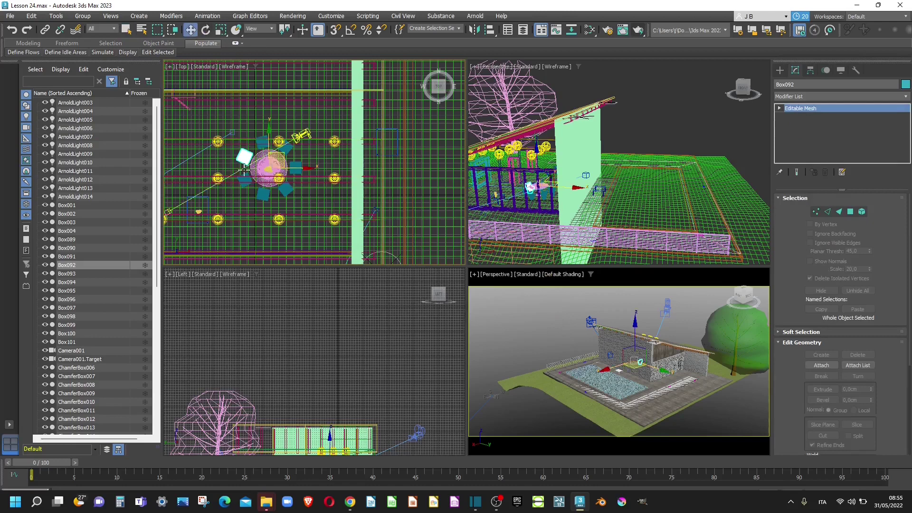
pyautogui.moveTo(279, 152); pyautogui.dragTo(420, 117)
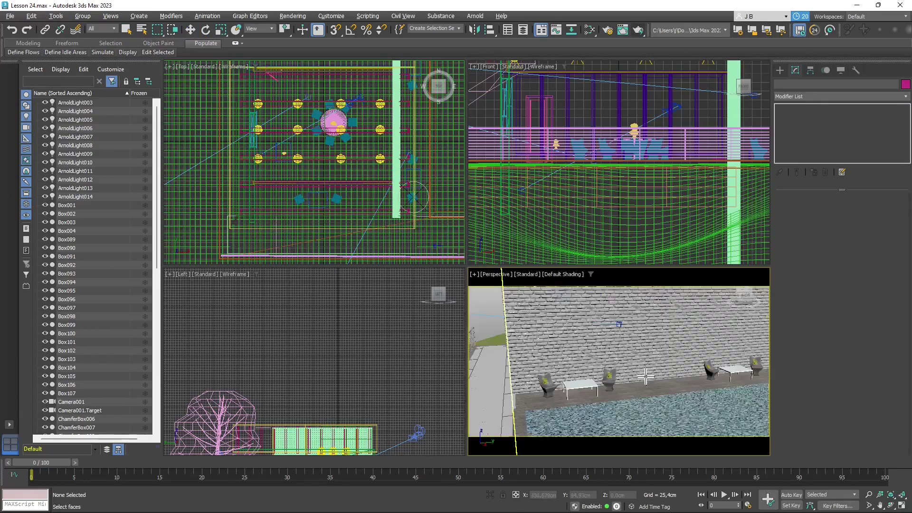
# Create a Populate seat at a chair by the first poolside table and rotate it about -22.5° around Z to match the chair
pyautogui.keyDown('alt'); pyautogui.moveTo(647, 376); pyautogui.dragTo(578, 389, button='middle'); pyautogui.keyUp('alt')
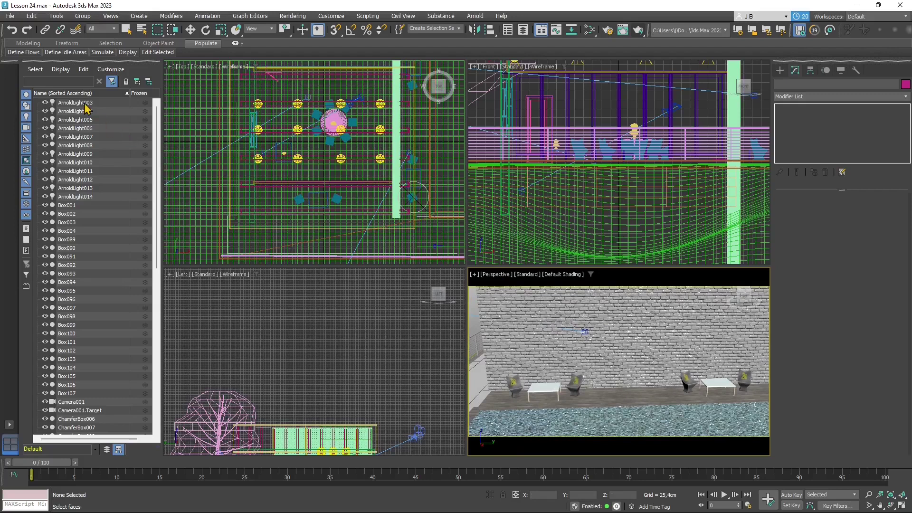
pyautogui.moveTo(66, 56)
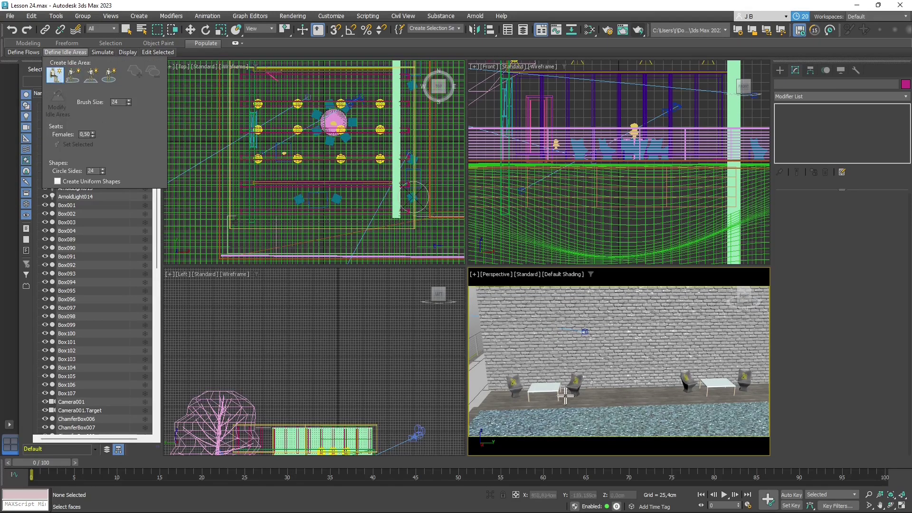
pyautogui.scroll(5, 572, 396)
pyautogui.click(580, 399)
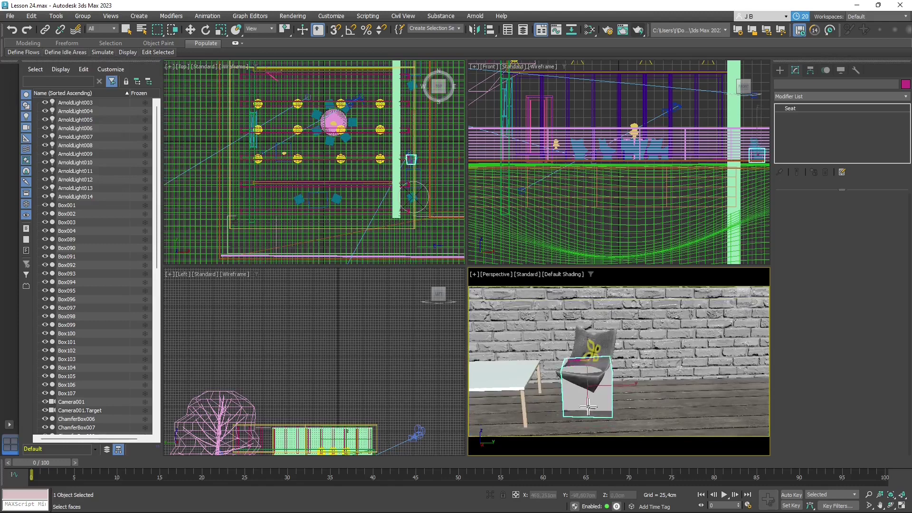
pyautogui.click(206, 30)
pyautogui.moveTo(599, 419); pyautogui.dragTo(580, 415)
pyautogui.scroll(-5, 631, 363)
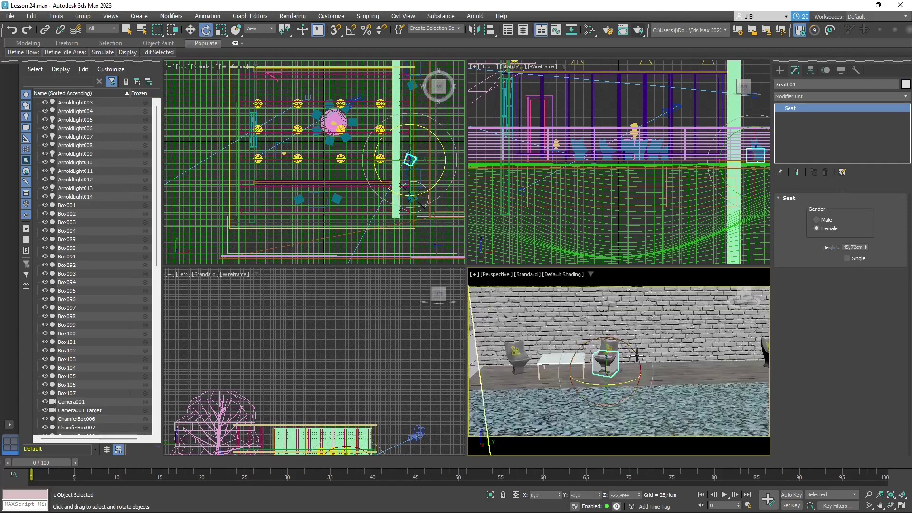
# Create a second seat at the opposite chair of the same poolside table and rotate it about 29° around Z
pyautogui.scroll(2, 632, 362)
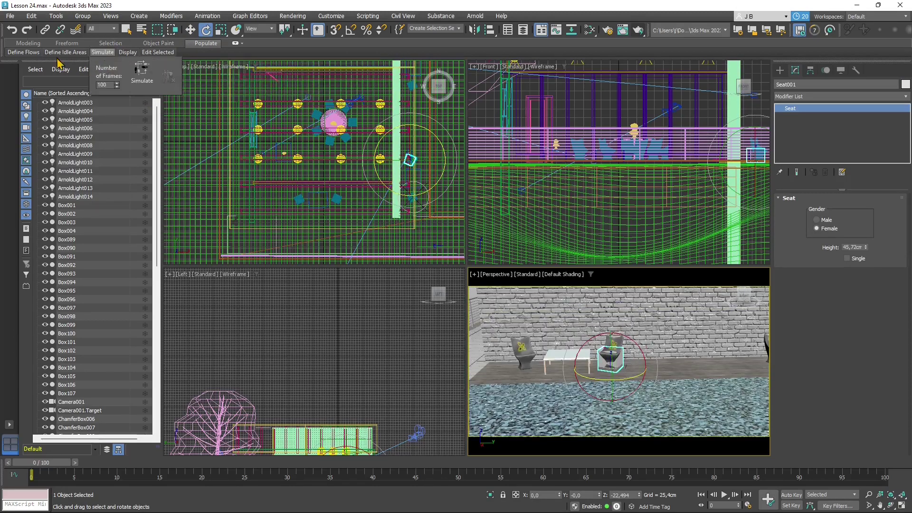
pyautogui.moveTo(66, 52)
pyautogui.click(57, 77)
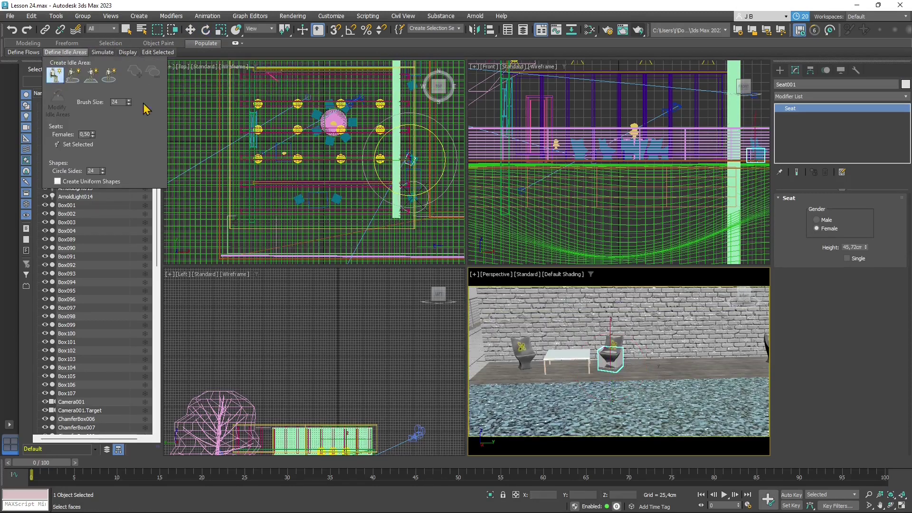
pyautogui.click(525, 370)
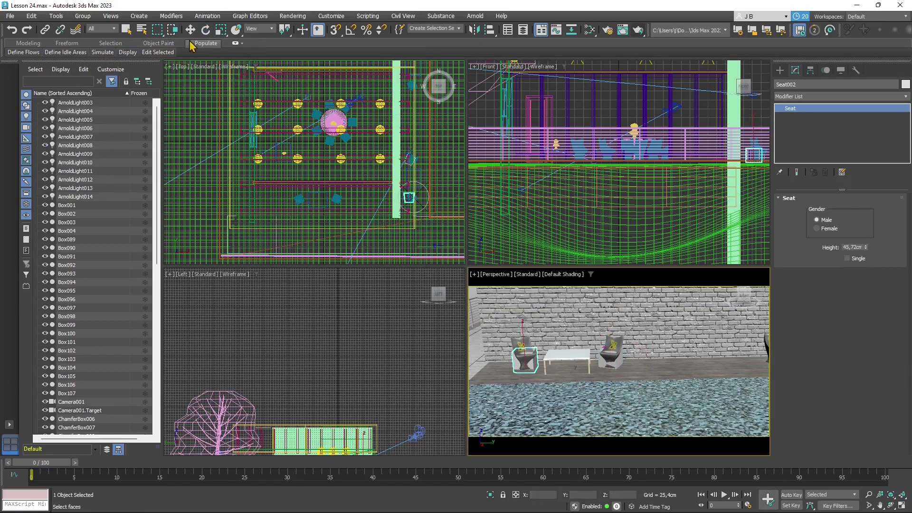
pyautogui.click(206, 30)
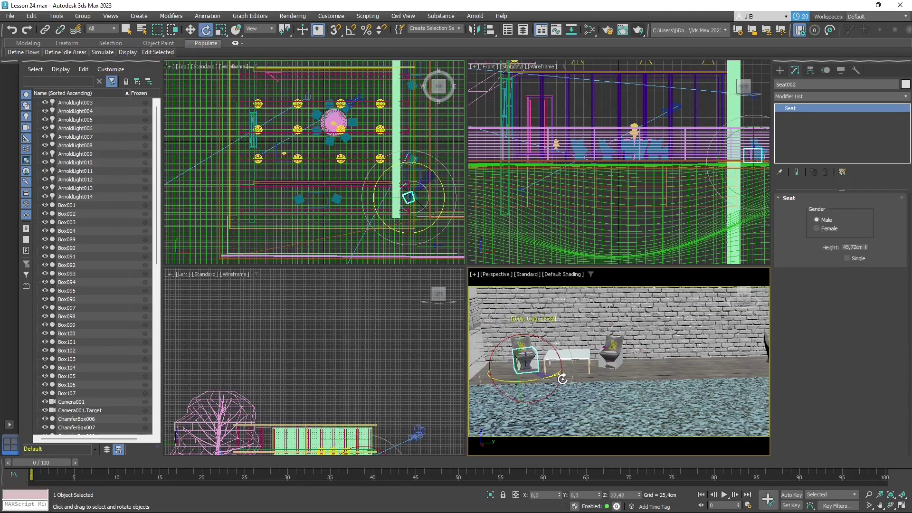
pyautogui.moveTo(558, 375); pyautogui.dragTo(611, 336)
# Set the second seat's gender to Female and its height to 43.434 cm
pyautogui.click(817, 229)
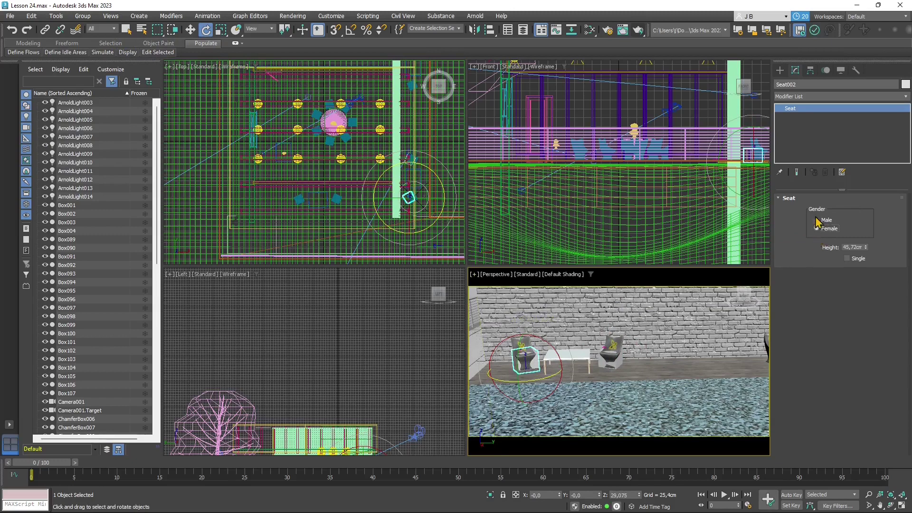
pyautogui.moveTo(867, 247)
pyautogui.mouseDown()
pyautogui.moveTo(875, 252)
pyautogui.moveTo(871, 238)
pyautogui.moveTo(875, 247)
pyautogui.mouseUp()
# Create a third seat at a chair of the other poolside table and rotate it to align with the chair
pyautogui.scroll(-3, 584, 361)
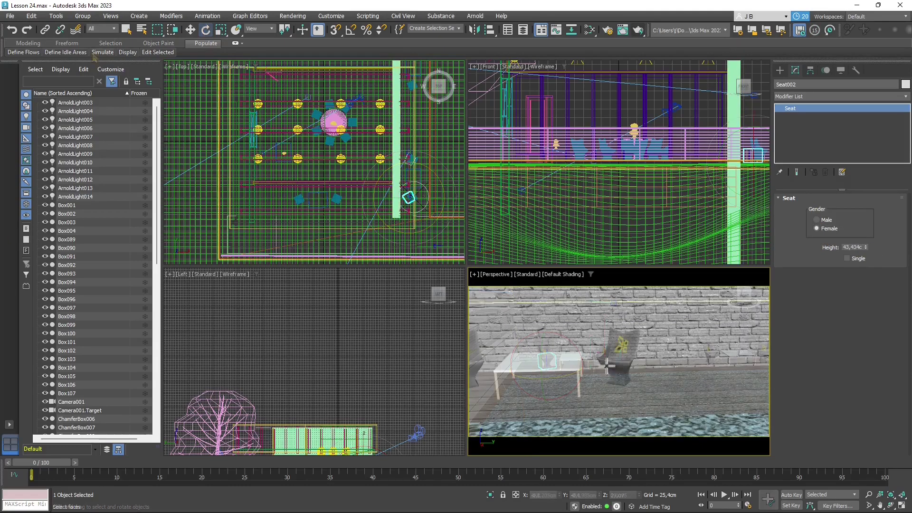
pyautogui.click(607, 366)
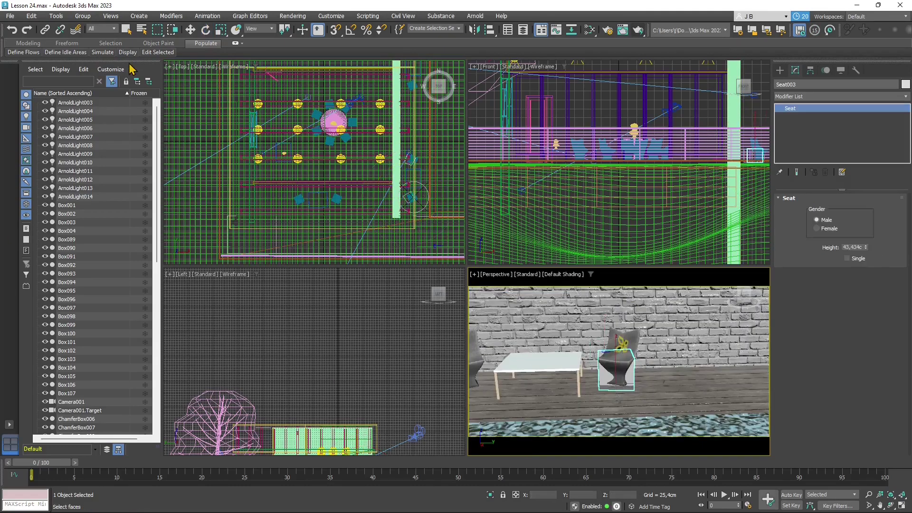
pyautogui.click(206, 29)
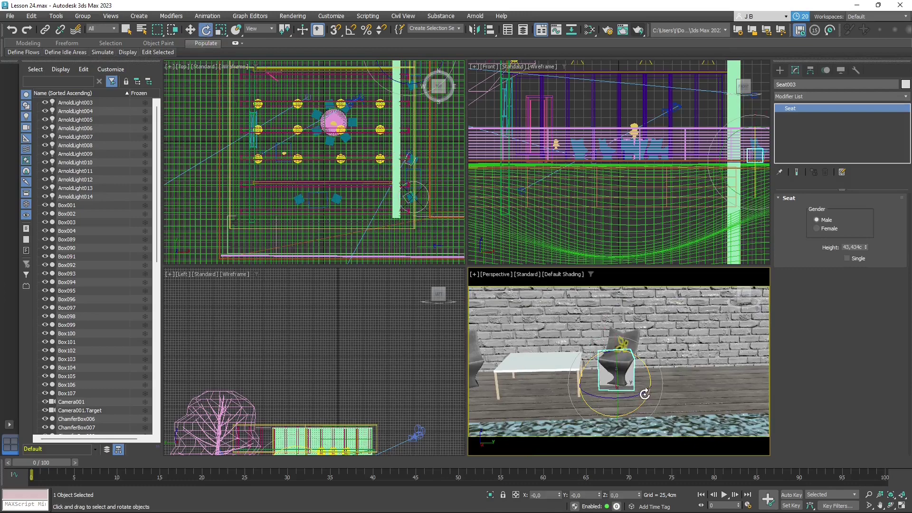
pyautogui.moveTo(642, 394); pyautogui.dragTo(610, 399)
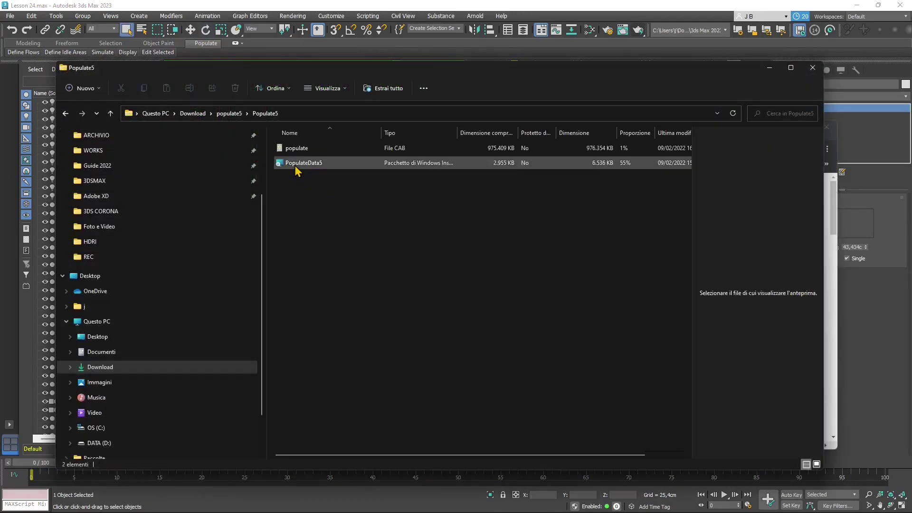
# Switch to File Explorer and run the PopulateData5 installer from the downloaded Populate5 folder
pyautogui.click(296, 164)
pyautogui.doubleClick(296, 163)
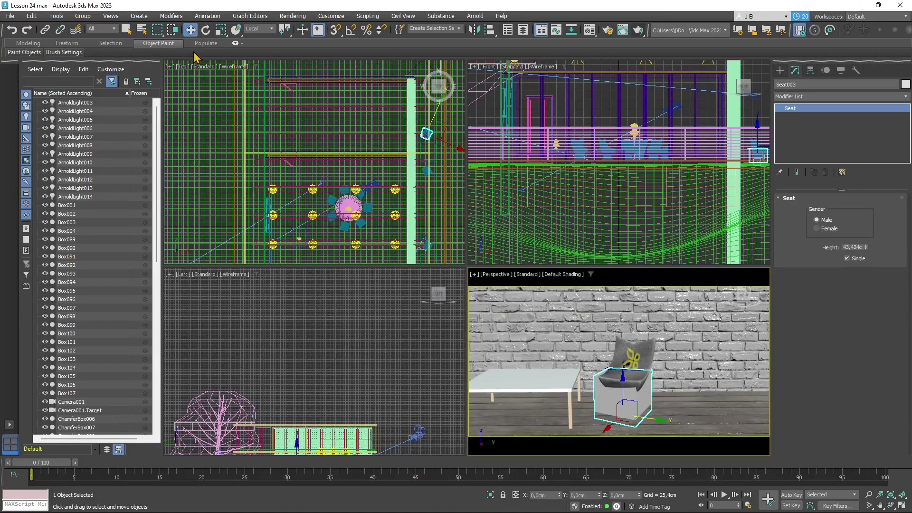
# Simulate the Populate crowd over 100 frames with the flow, idle areas and seats
pyautogui.click(206, 44)
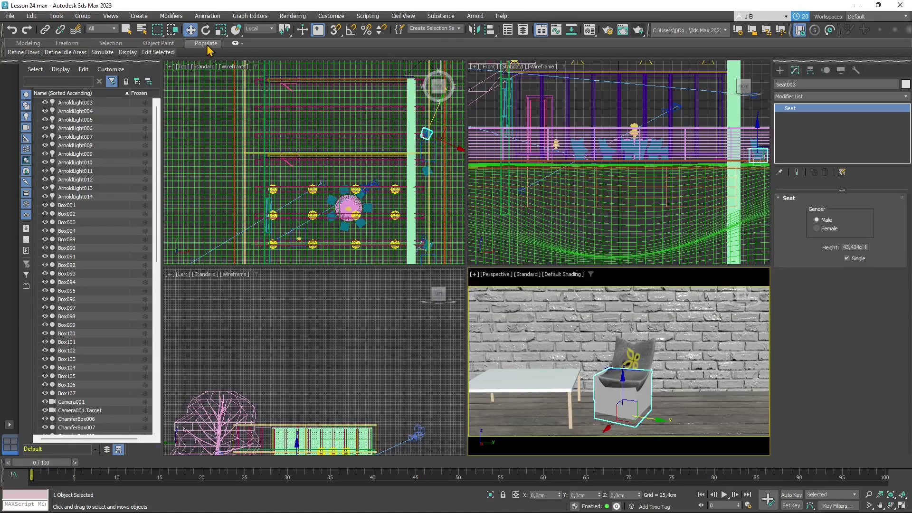
pyautogui.moveTo(112, 56)
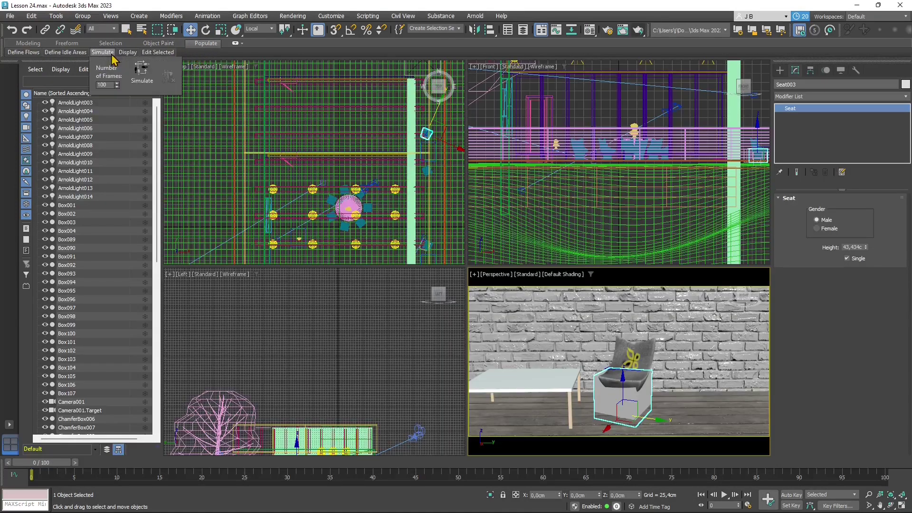
pyautogui.click(141, 71)
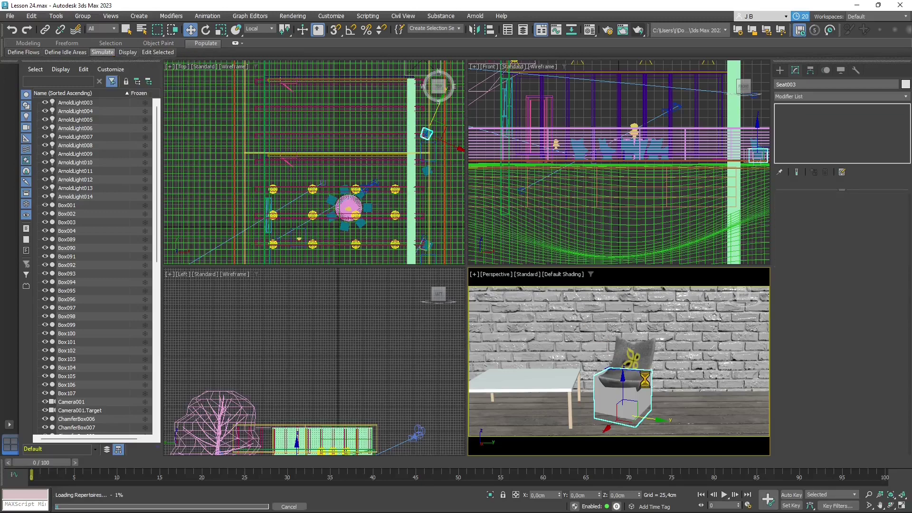
# Play the simulated animation to examine the seated person at the poolside chair, and stop it
pyautogui.press('e')
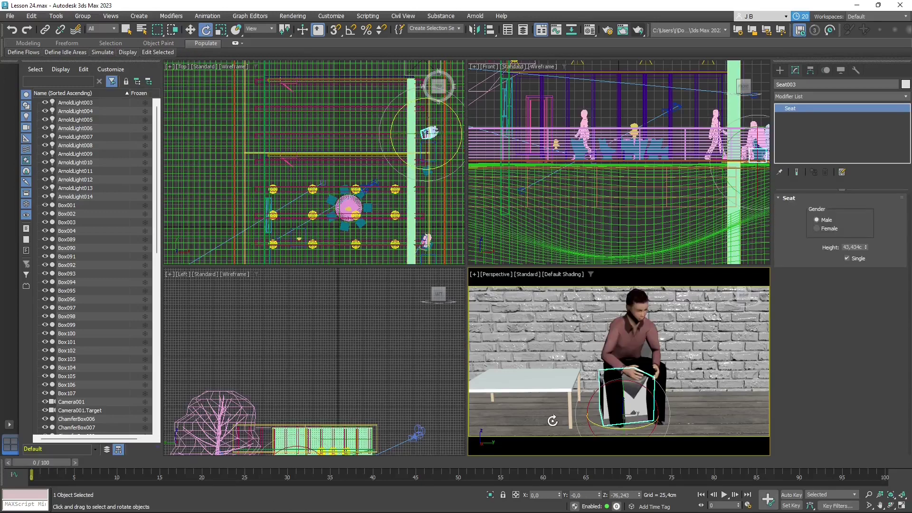
pyautogui.click(725, 495)
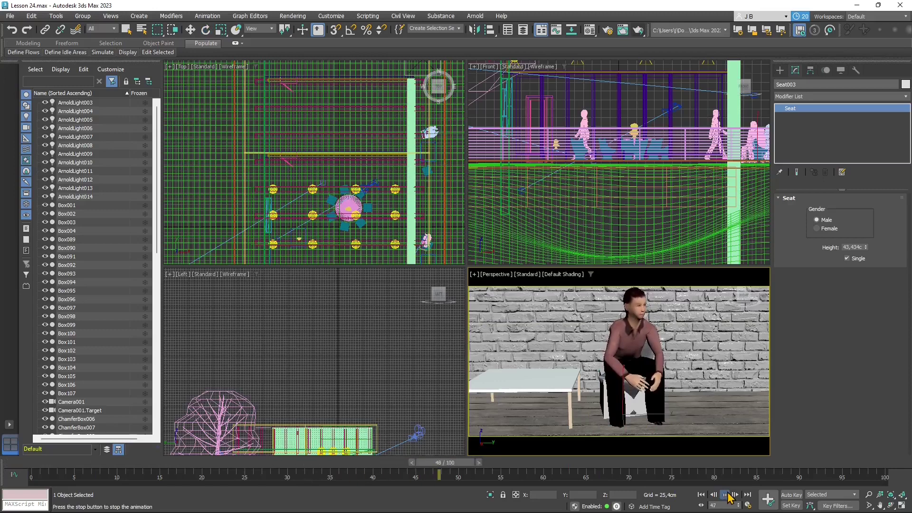
pyautogui.click(726, 494)
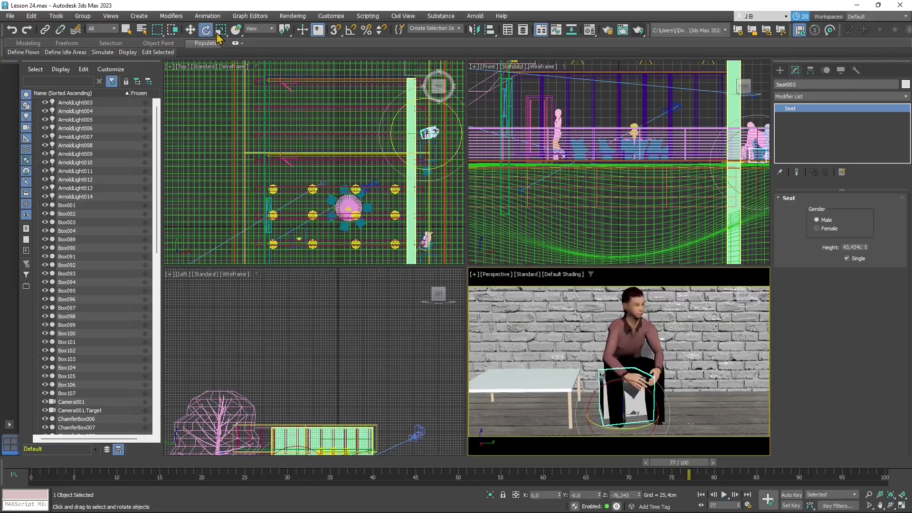
# Raise the third seat slightly along its Z axis in the Perspective view
pyautogui.click(191, 30)
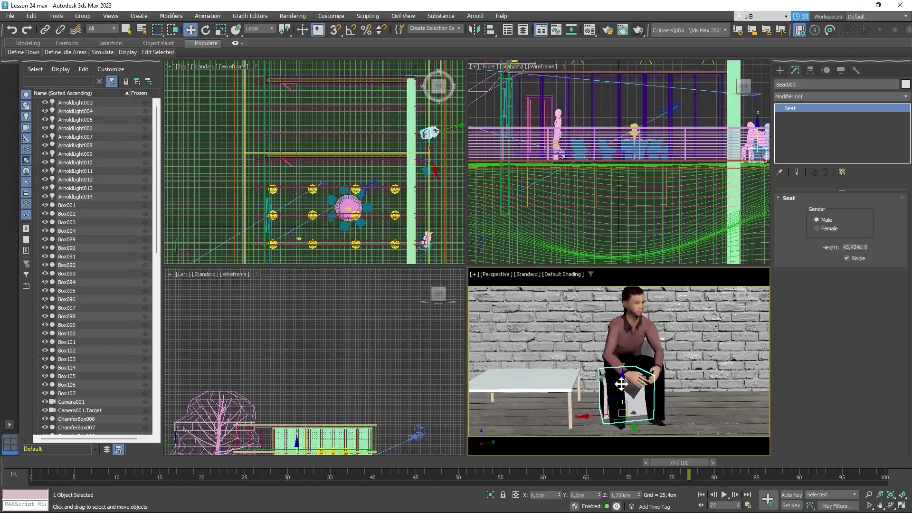
pyautogui.moveTo(621, 384); pyautogui.dragTo(618, 379)
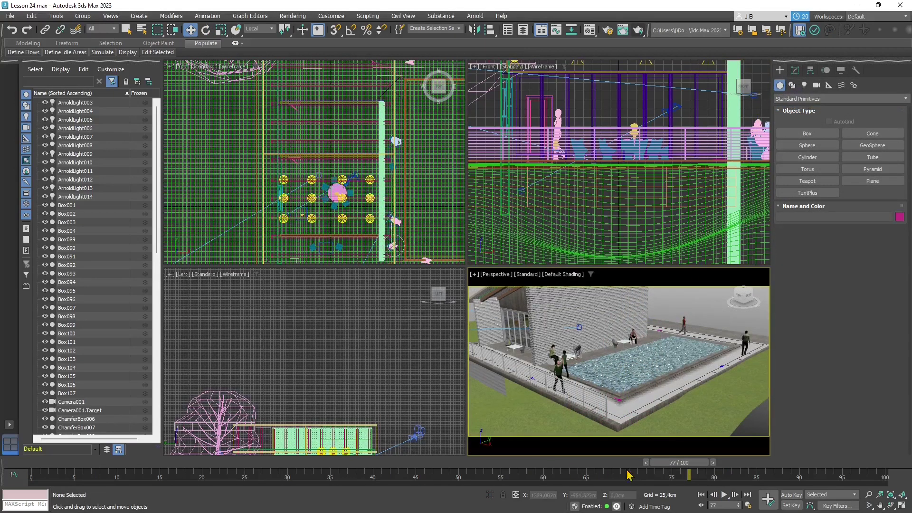
# Return the timeline to frame 0 and play the crowd animation around the pool in the Perspective view
pyautogui.moveTo(673, 466); pyautogui.dragTo(43, 463)
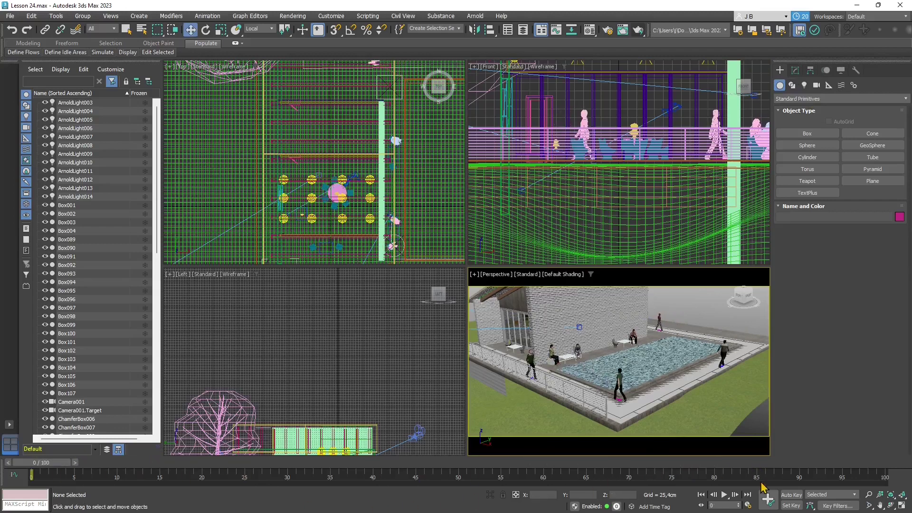
pyautogui.click(726, 496)
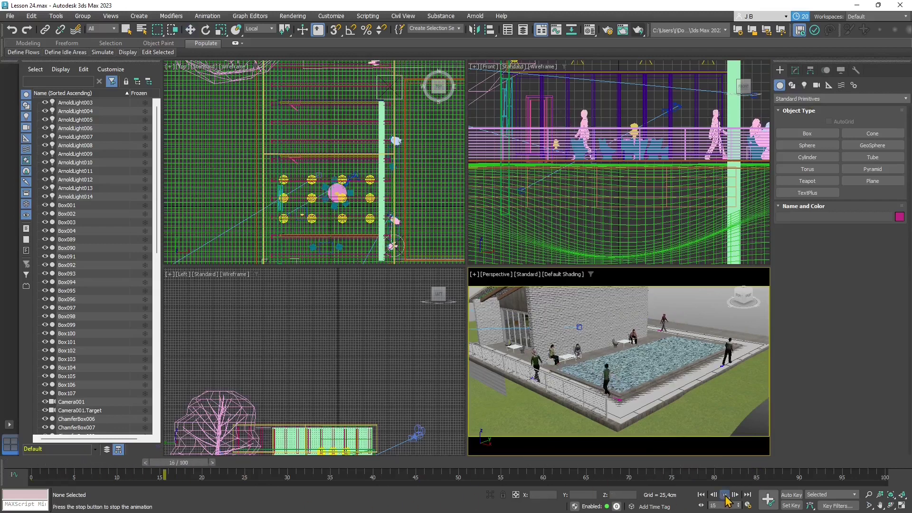